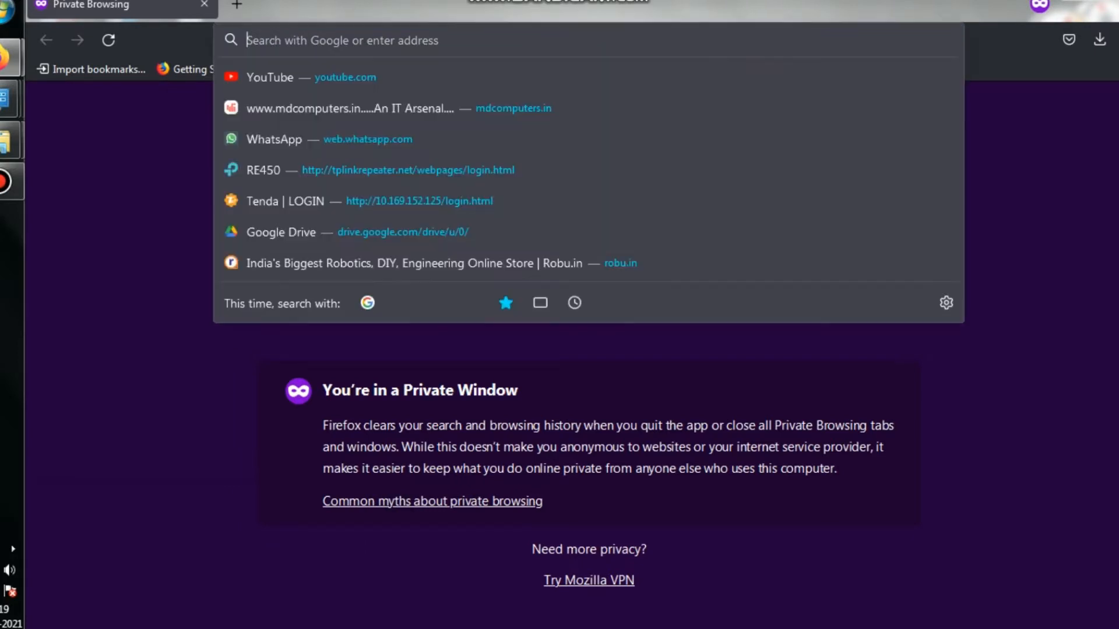
Load tplinkrepeater.net in Firefox to reach the RE450 login page
type("tplinkrepeater.net/")
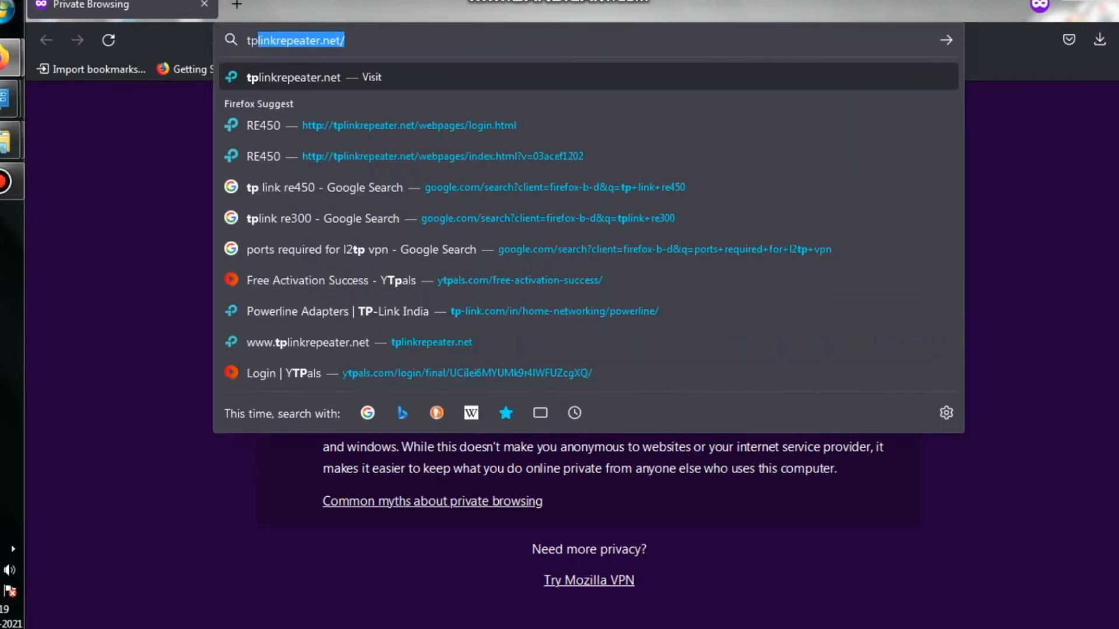
key("Return")
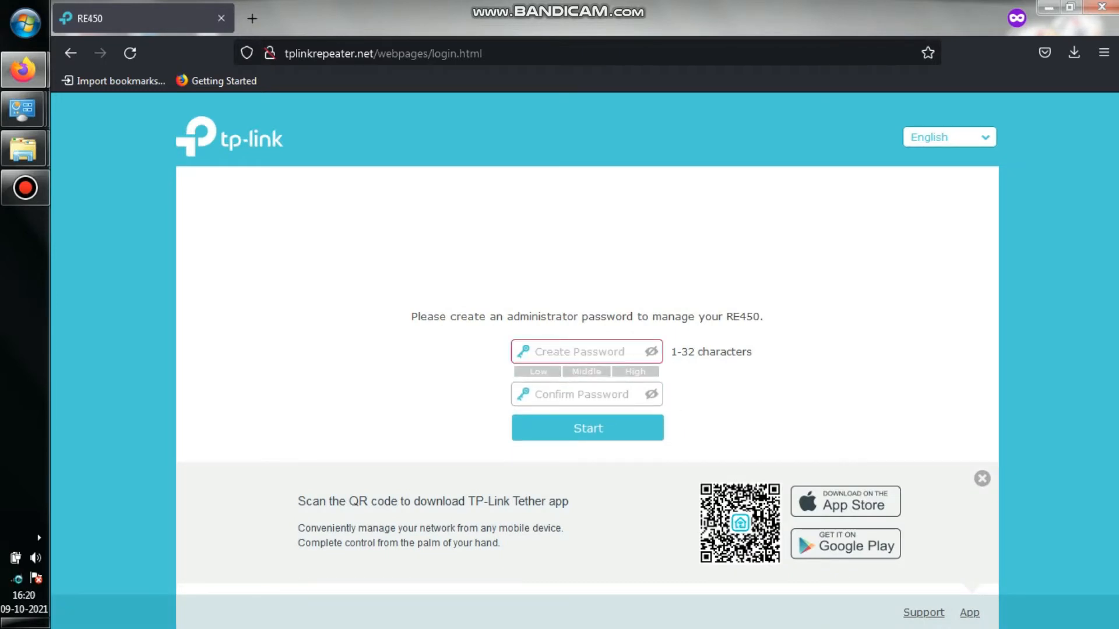
Create and confirm a new administrator password and submit it to start Quick Setup
left_click(579, 351)
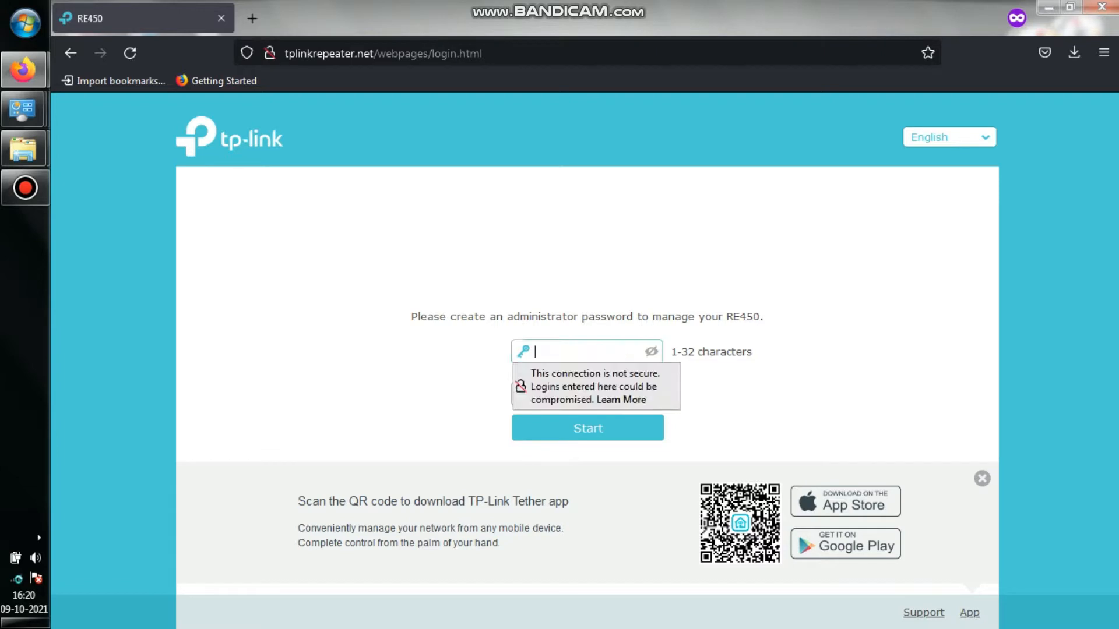
type("•••••••••")
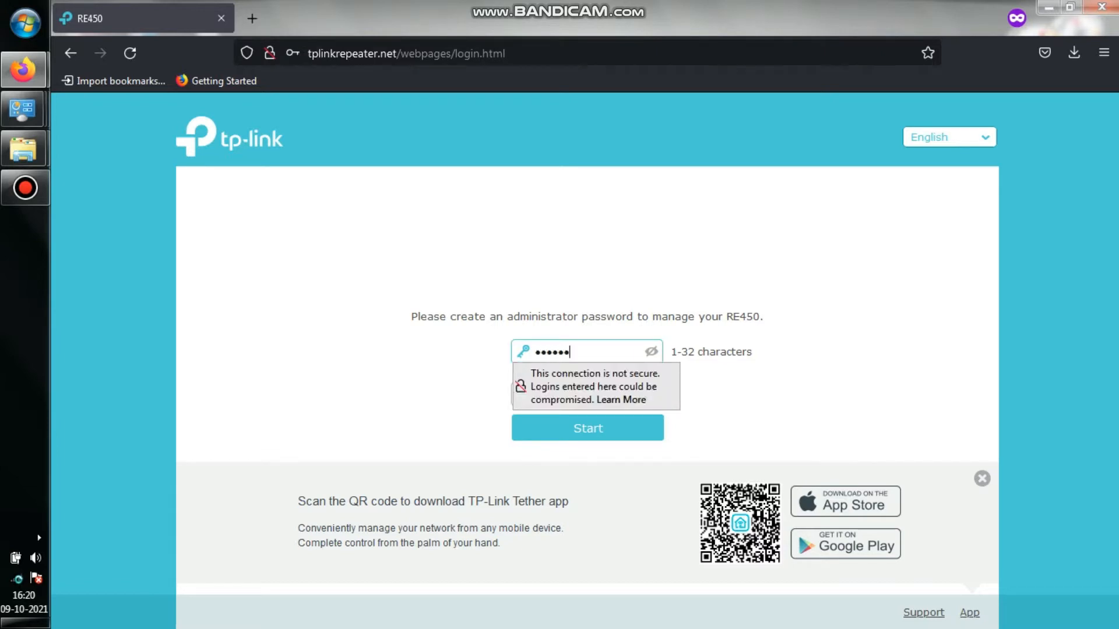
key("Tab")
type("••••")
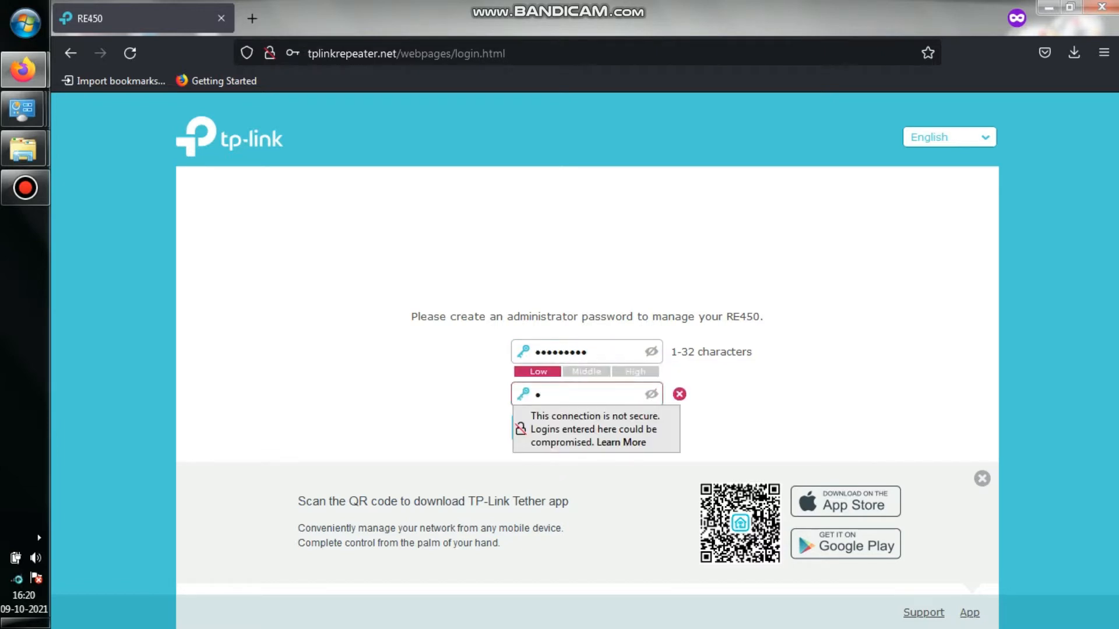
type("•••••")
key("Return")
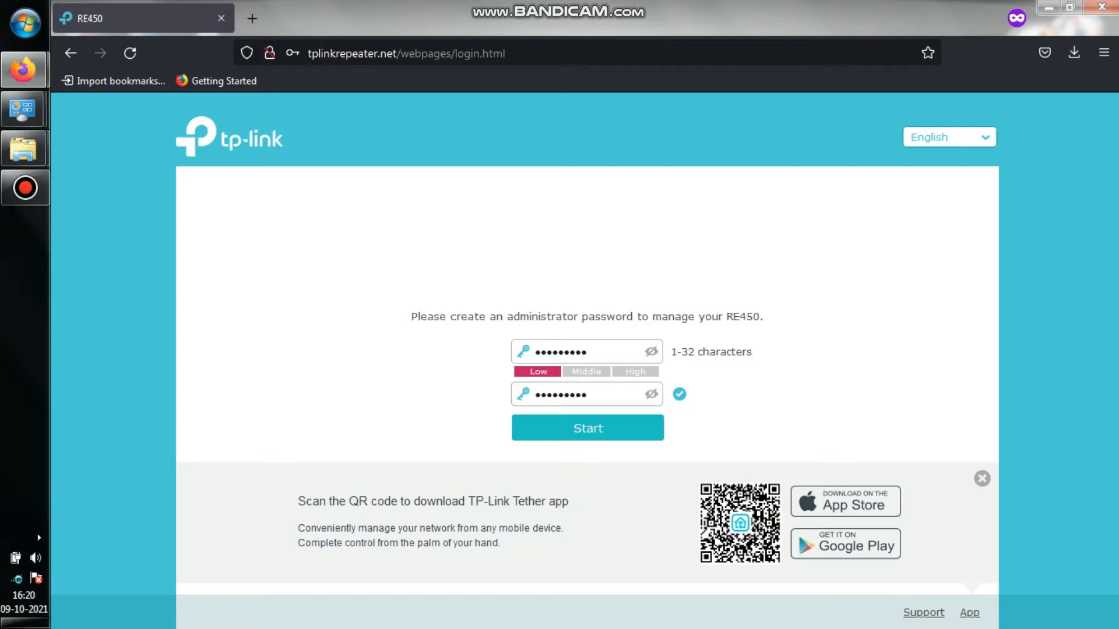
left_click(587, 428)
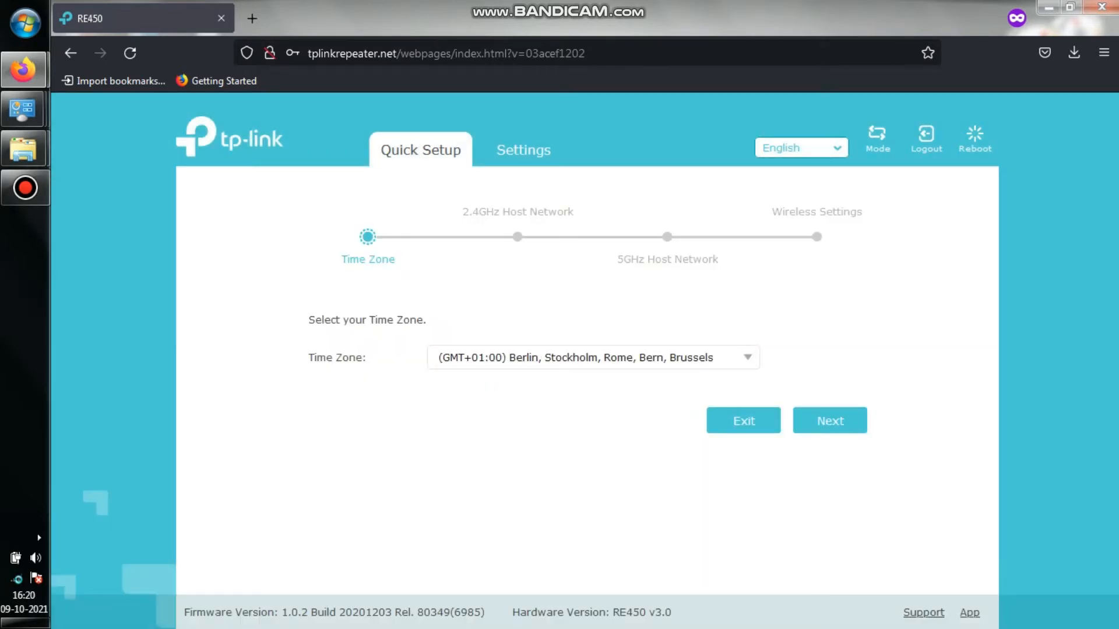
Choose time zone (GMT+05:30) Madras, Calcutta, Bombay, New Delhi and continue to host networks
left_click(593, 357)
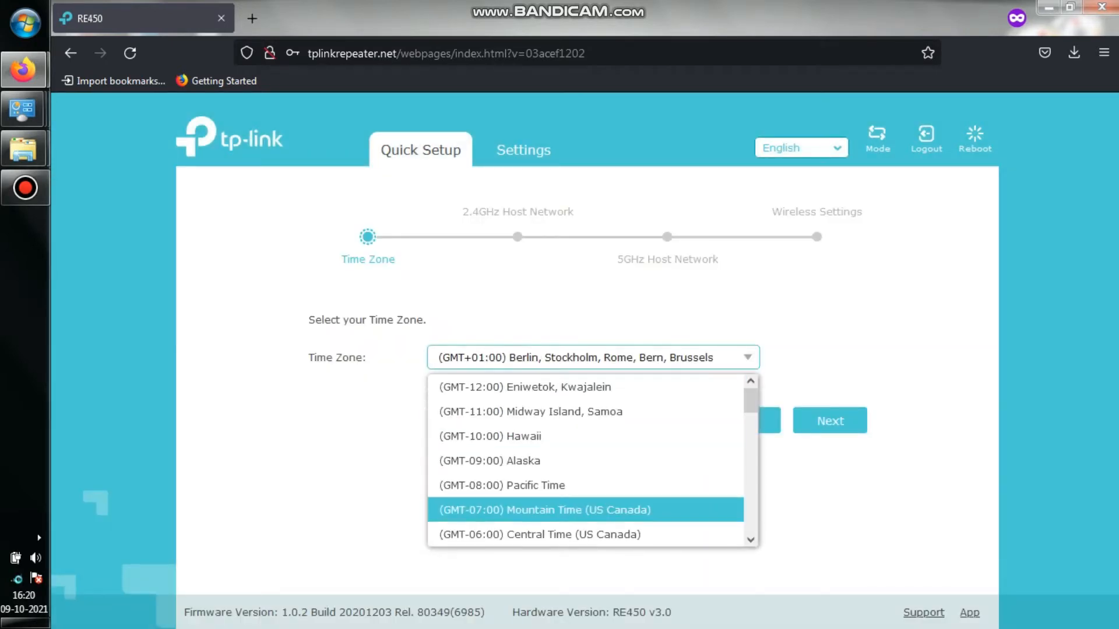
scroll(593, 510, "down", 10)
scroll(644, 501, "down", 1)
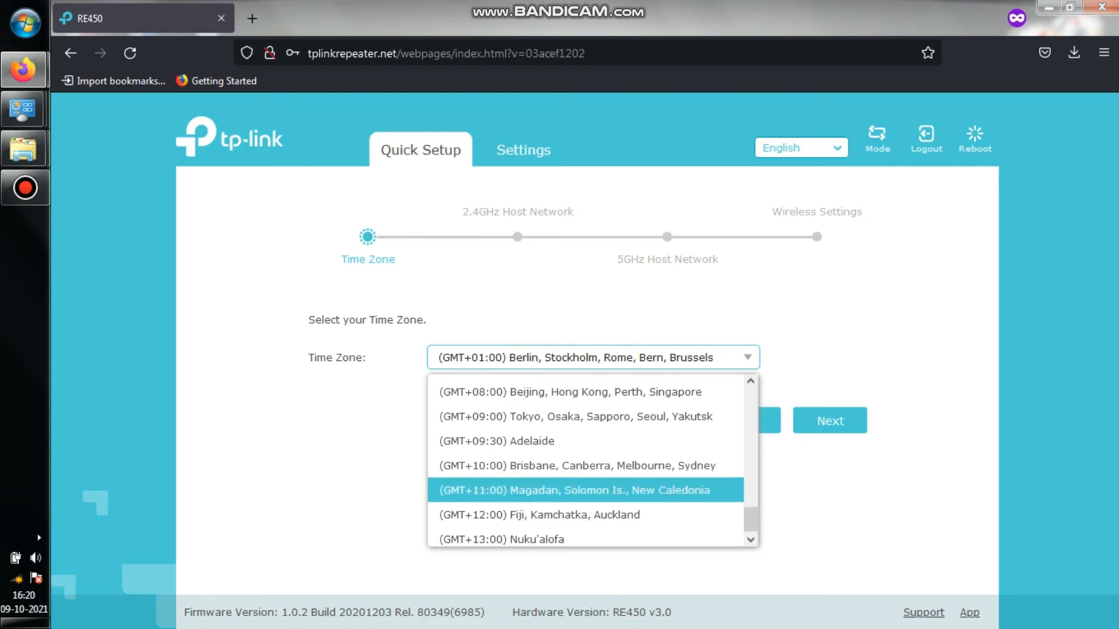
scroll(641, 496, "up", 4)
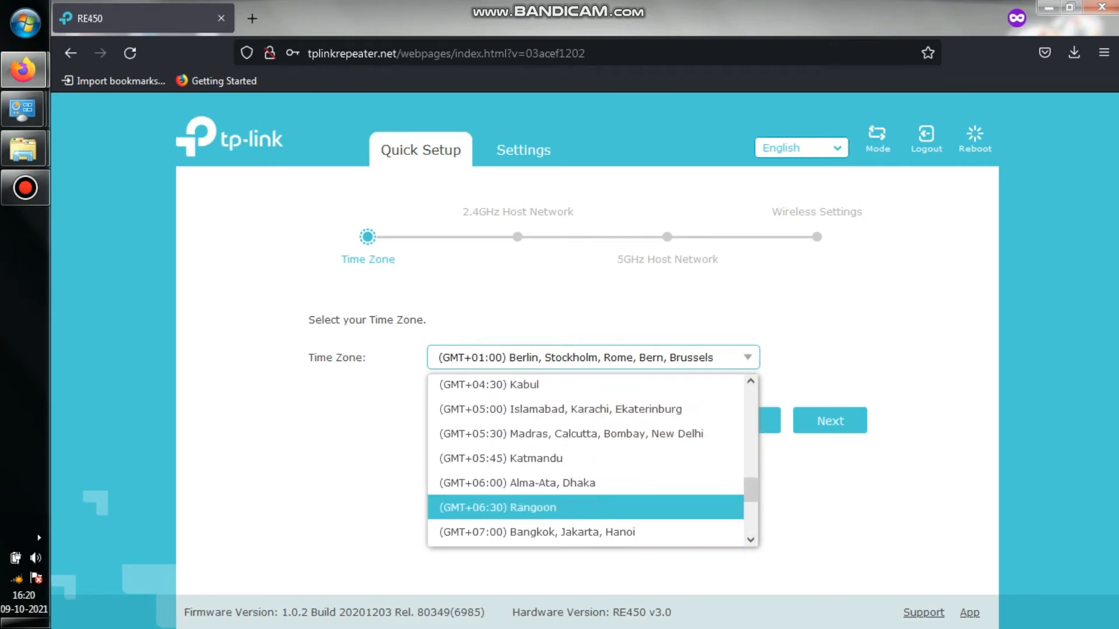
scroll(603, 498, "up", 1)
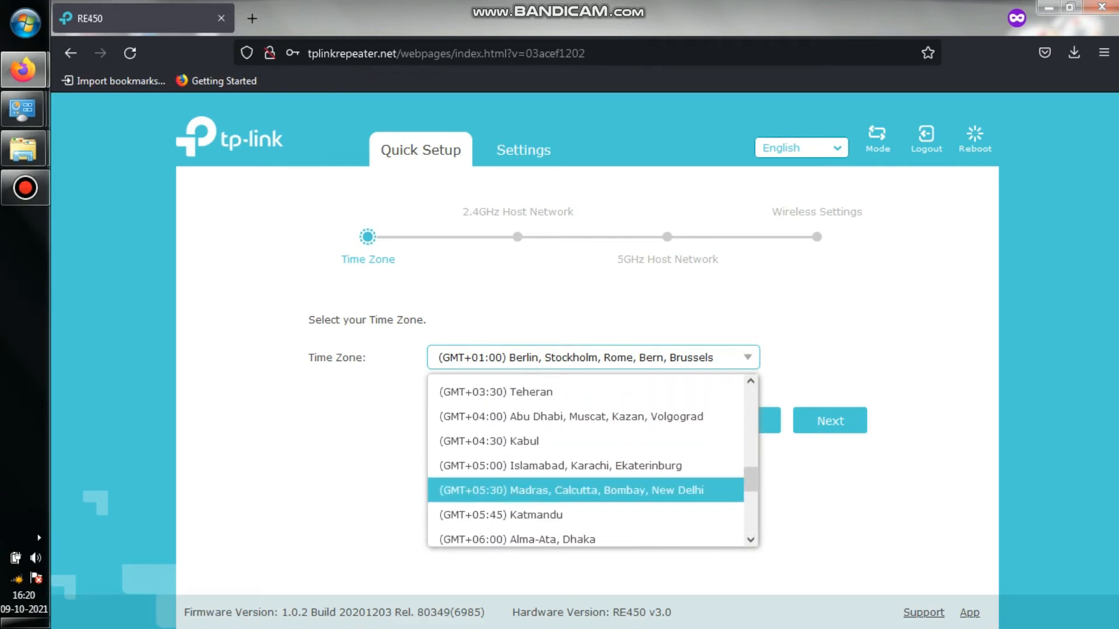
left_click(594, 491)
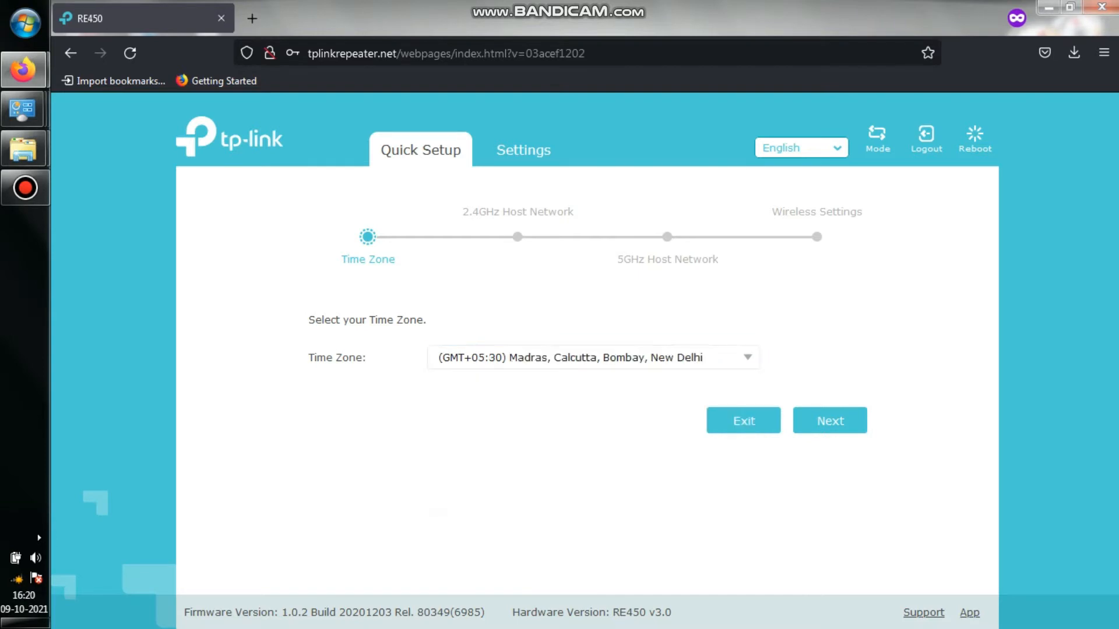
left_click(830, 421)
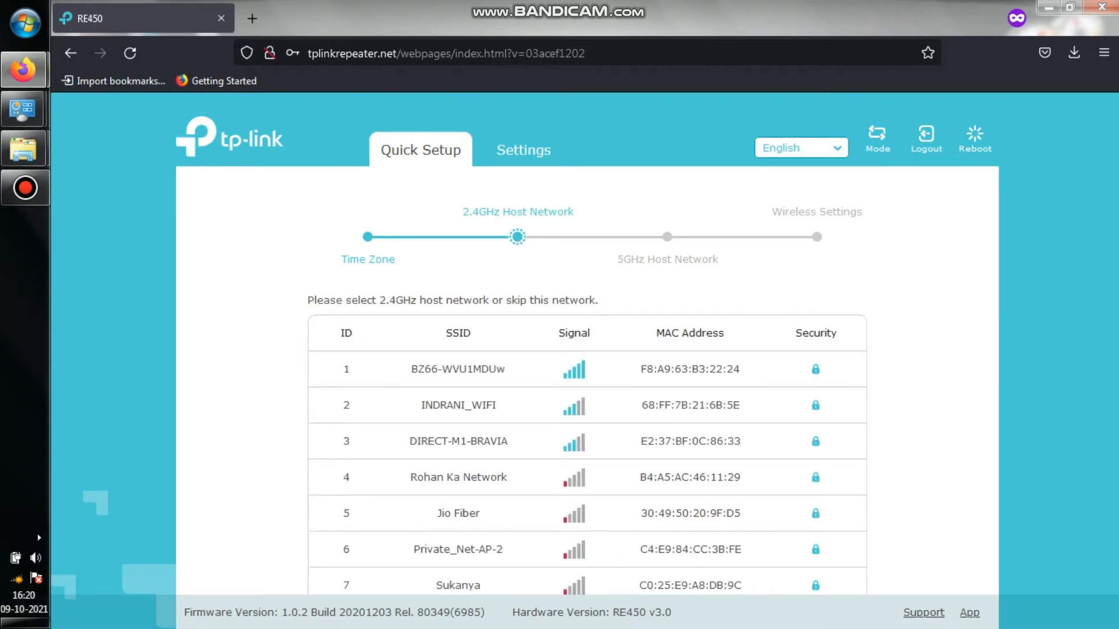
Pick BZ66-WVU1MDUw as the 2.4GHz host network and enter its Wi-Fi password
scroll(813, 425, "down", 3)
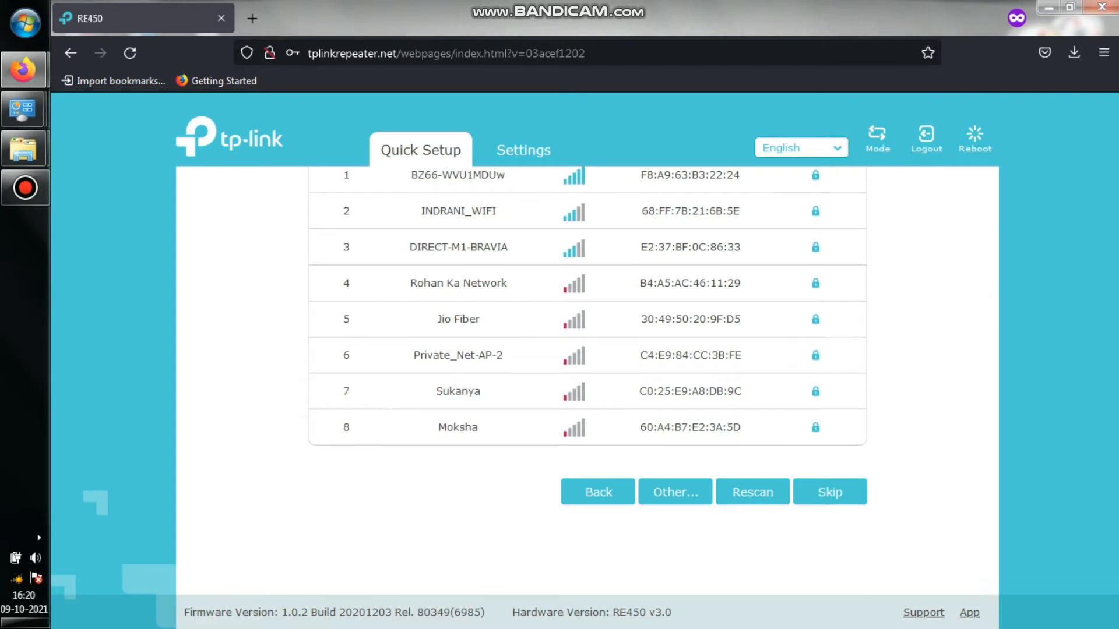
scroll(588, 378, "up", 3)
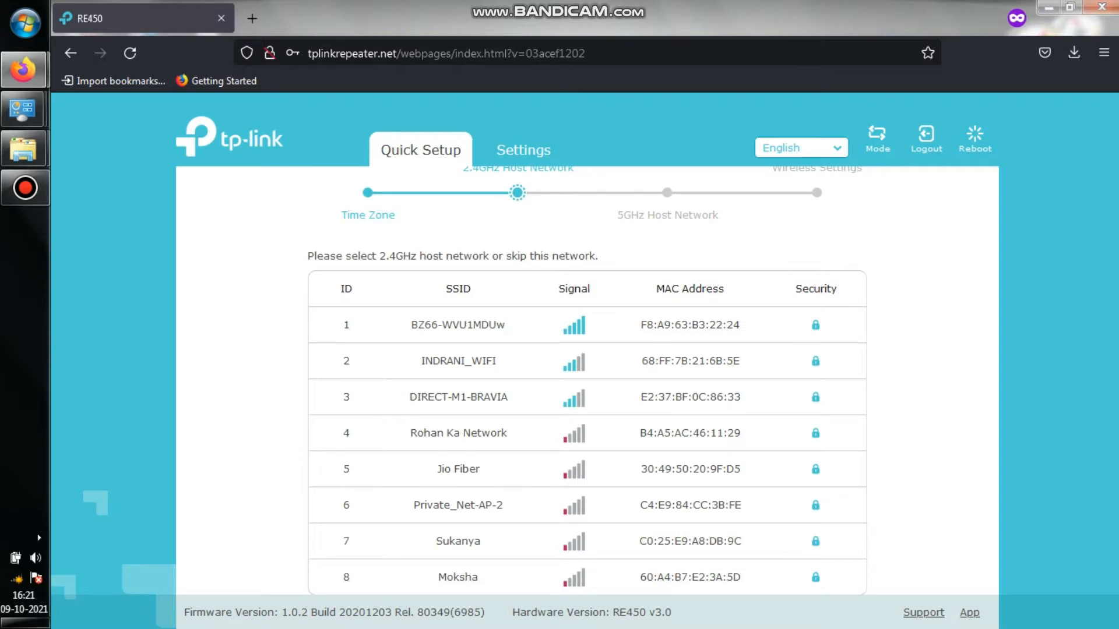
scroll(749, 314, "down", 3)
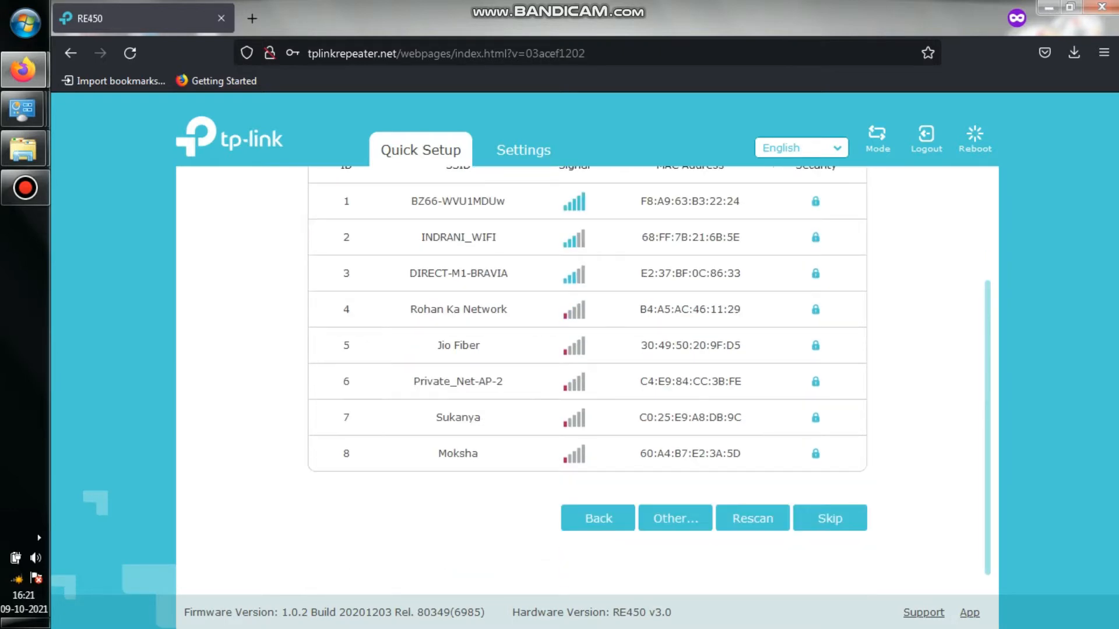
scroll(587, 367, "up", 3)
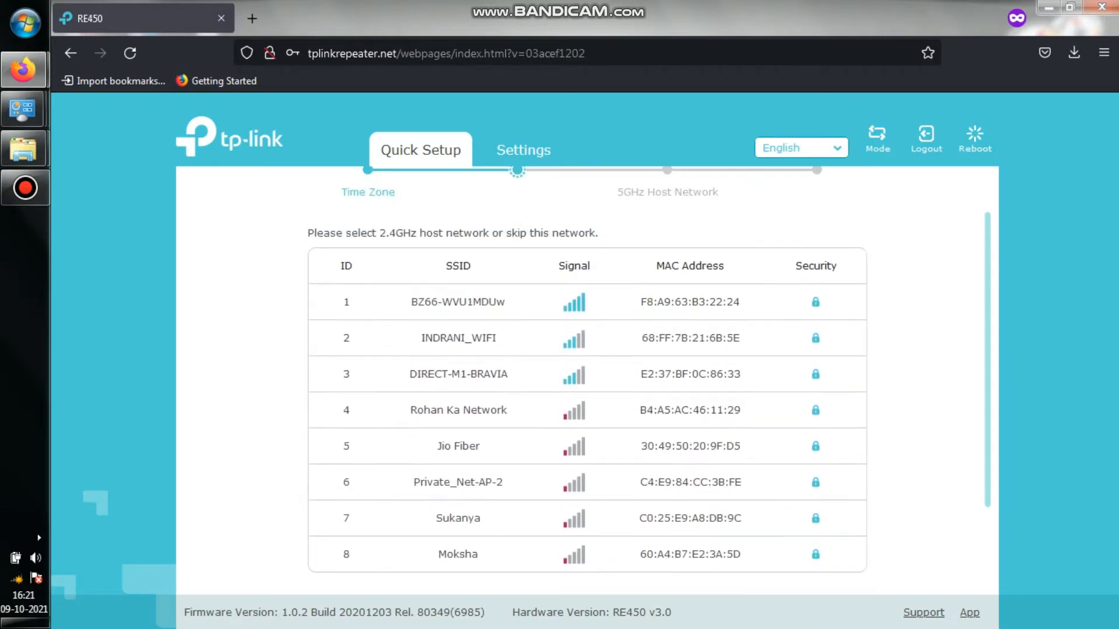
left_click(458, 302)
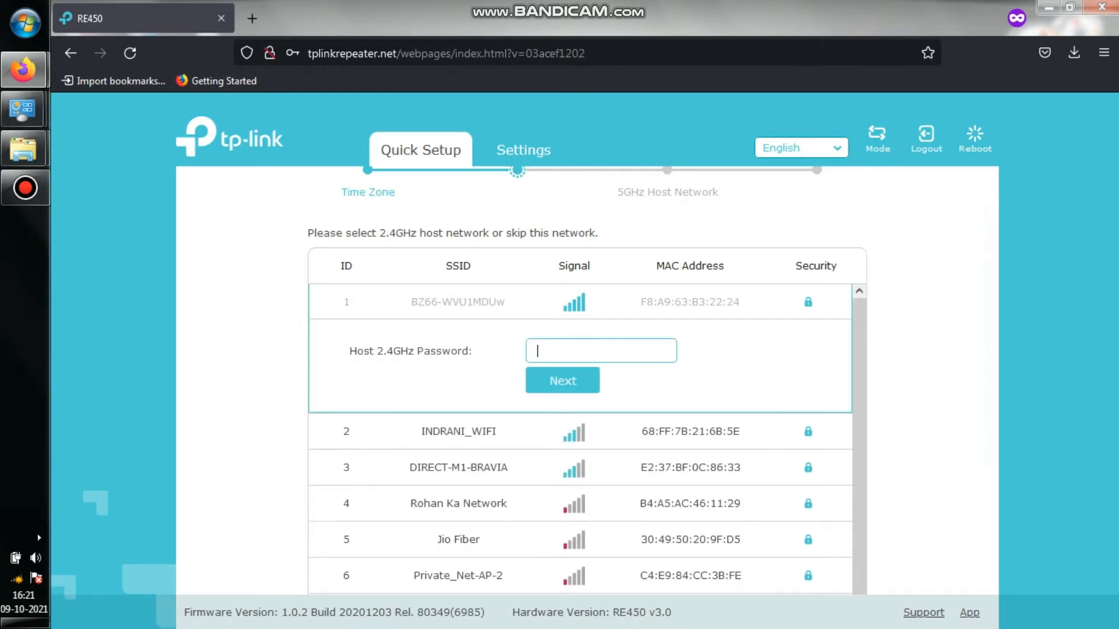
key("Return")
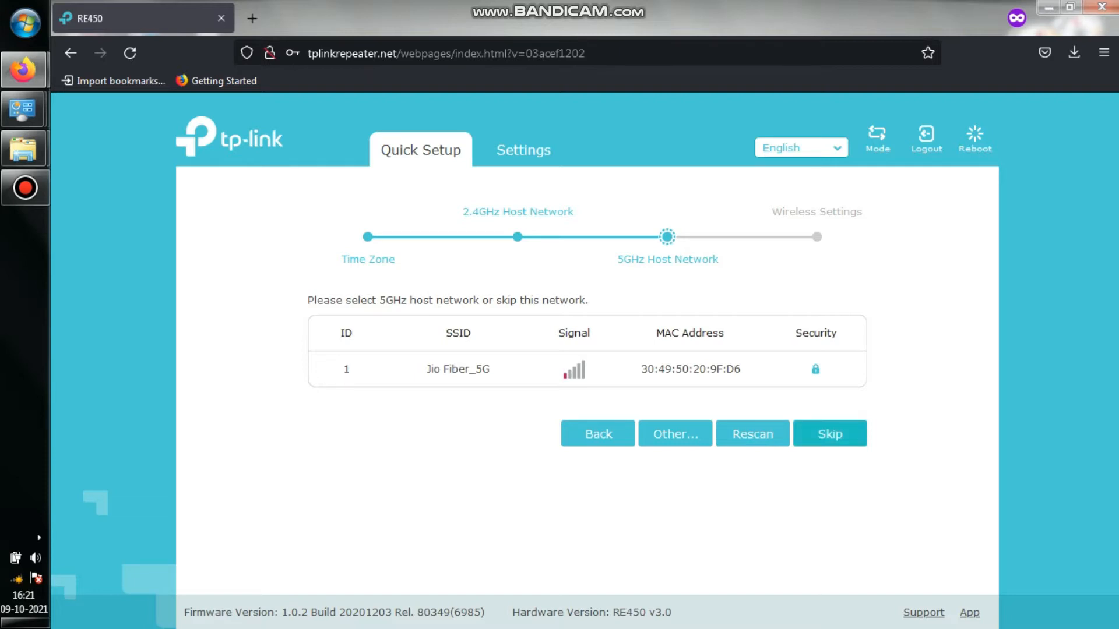
Skip the 5GHz host network and confirm the host network details
left_click(830, 433)
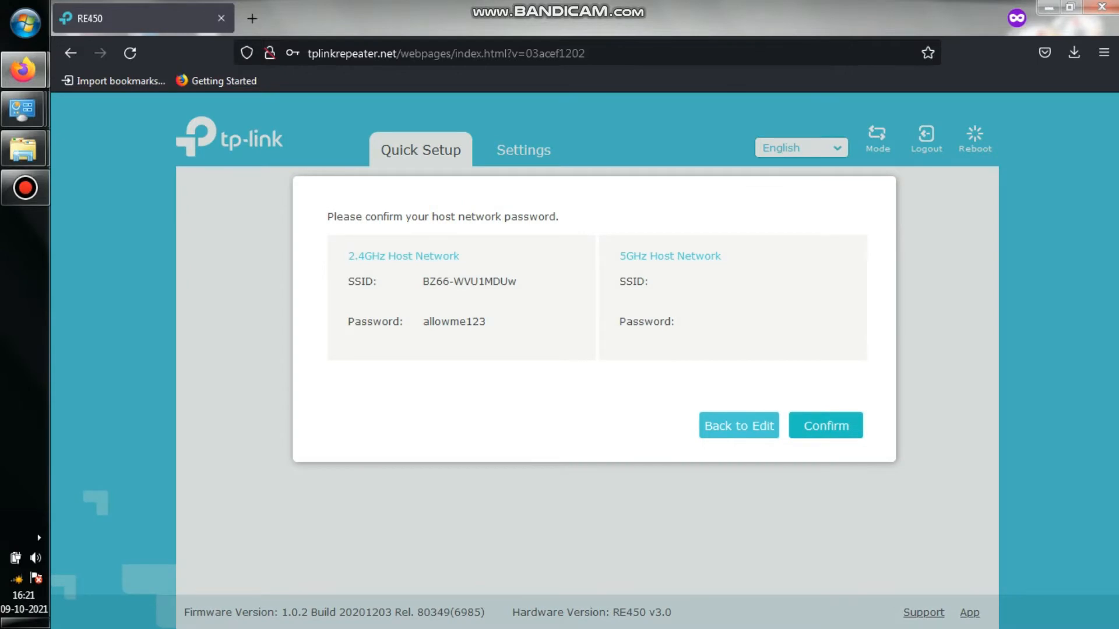
left_click(826, 426)
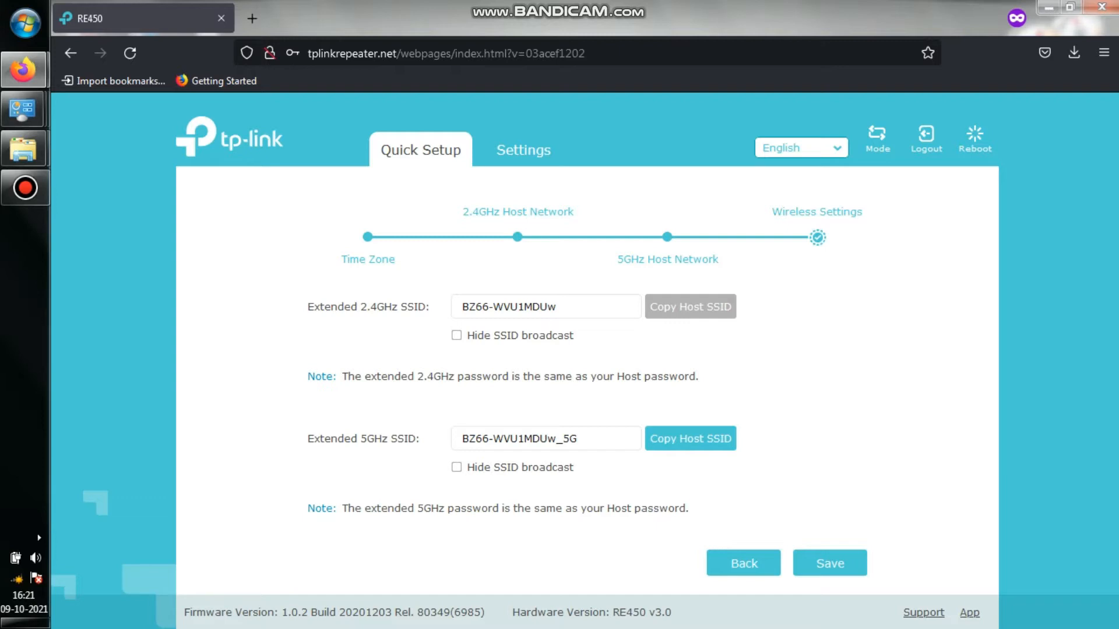
Rename the extended SSIDs to 2.4ghz and 5ghz and save the settings
triple_click(512, 307)
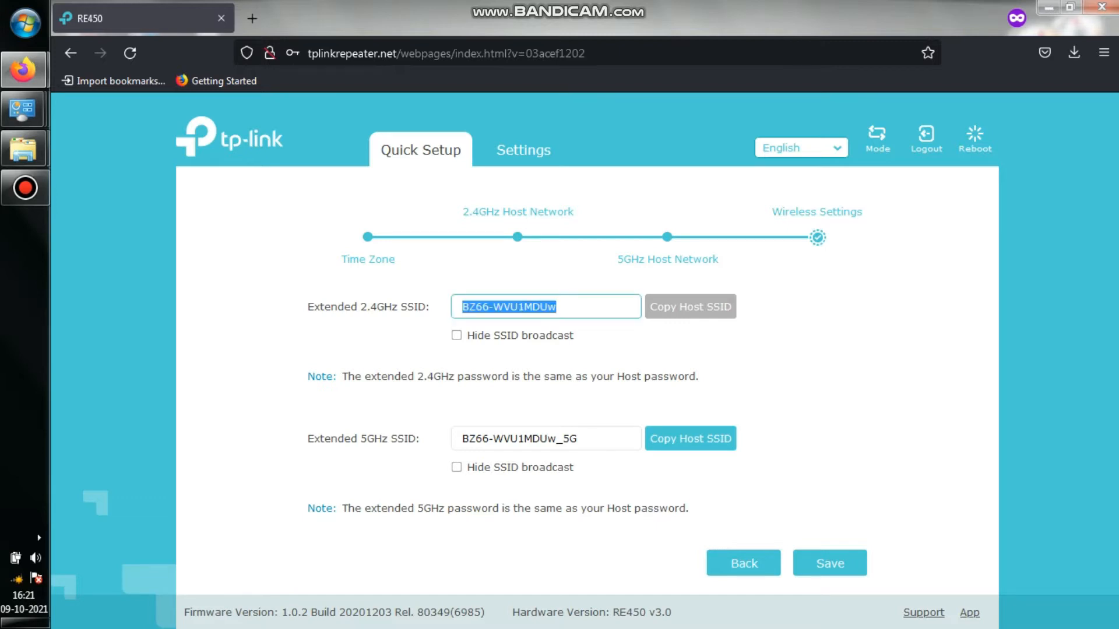
type("2.4")
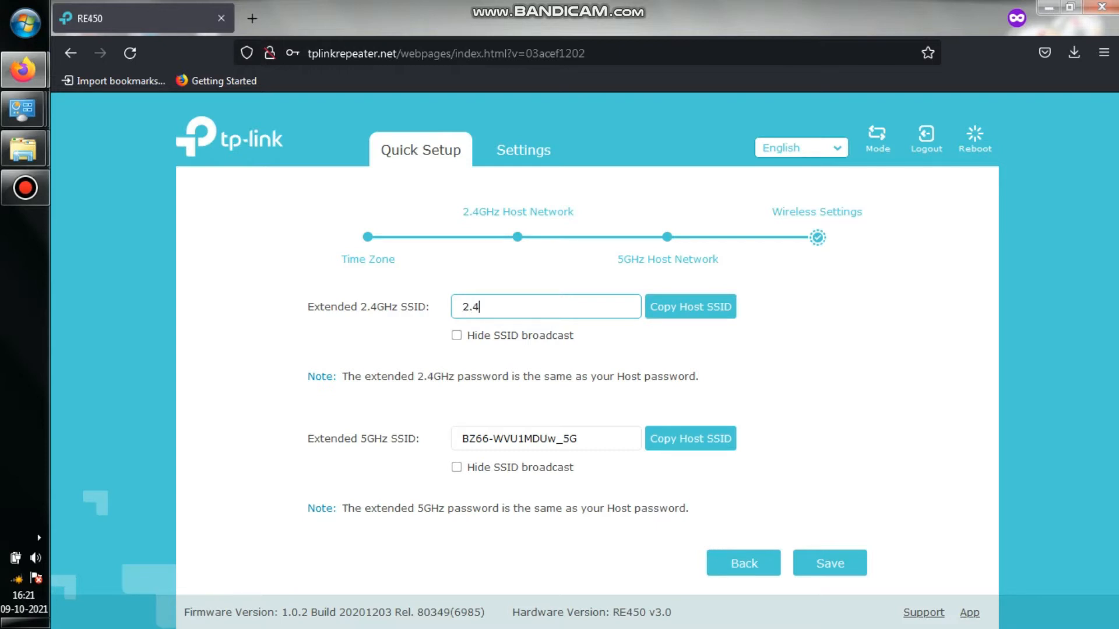
type("ghz")
key("BackSpace")
type("z")
key("Tab")
type("5")
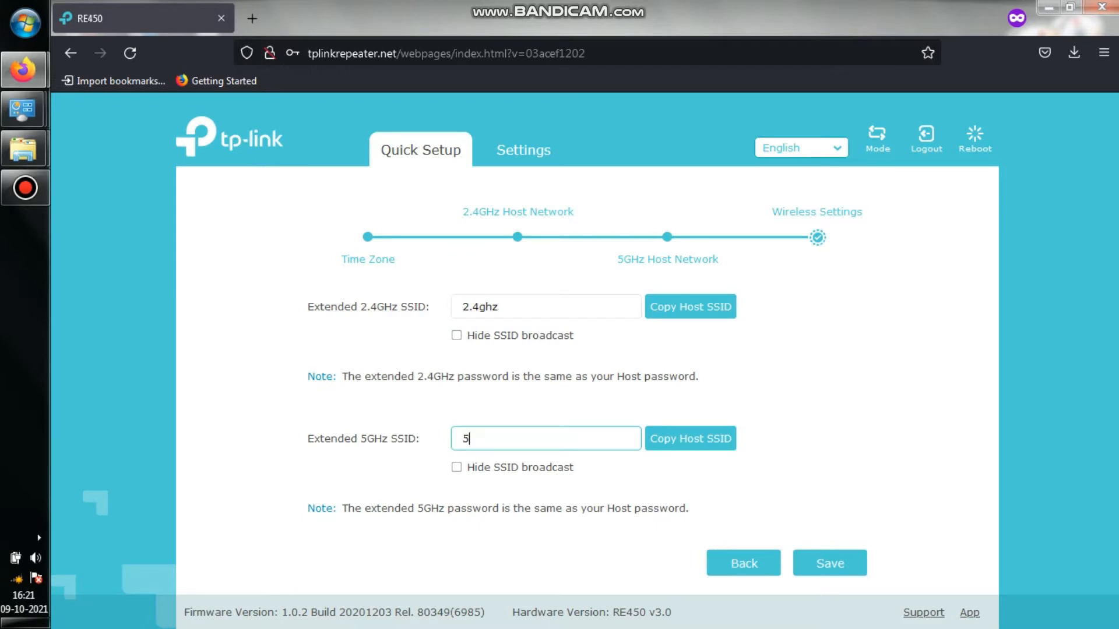
type("ghz")
key("Tab")
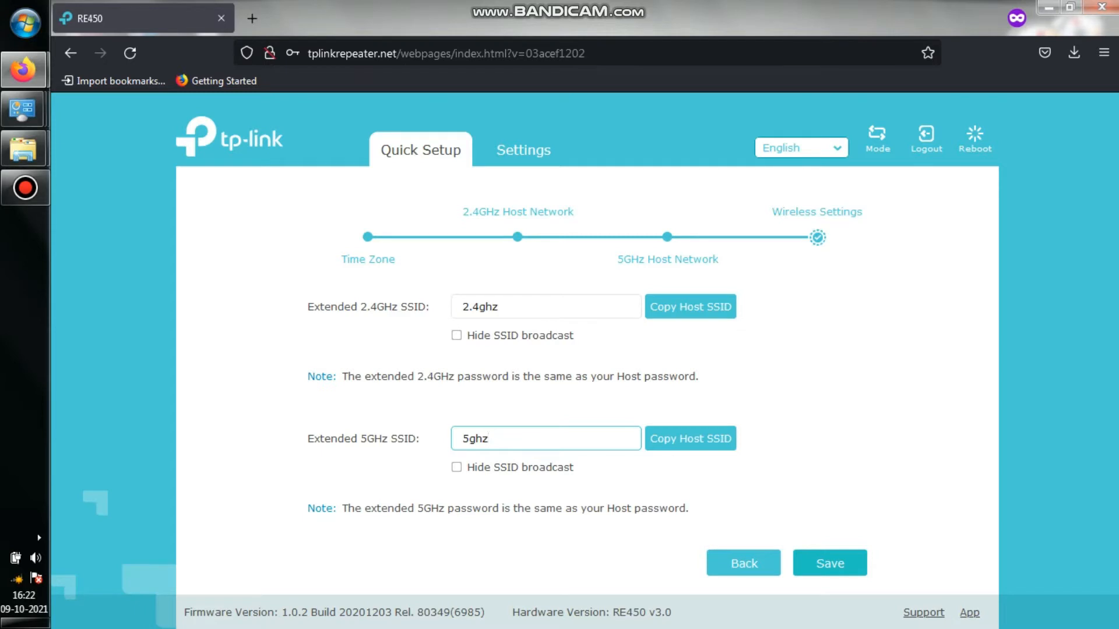
left_click(830, 563)
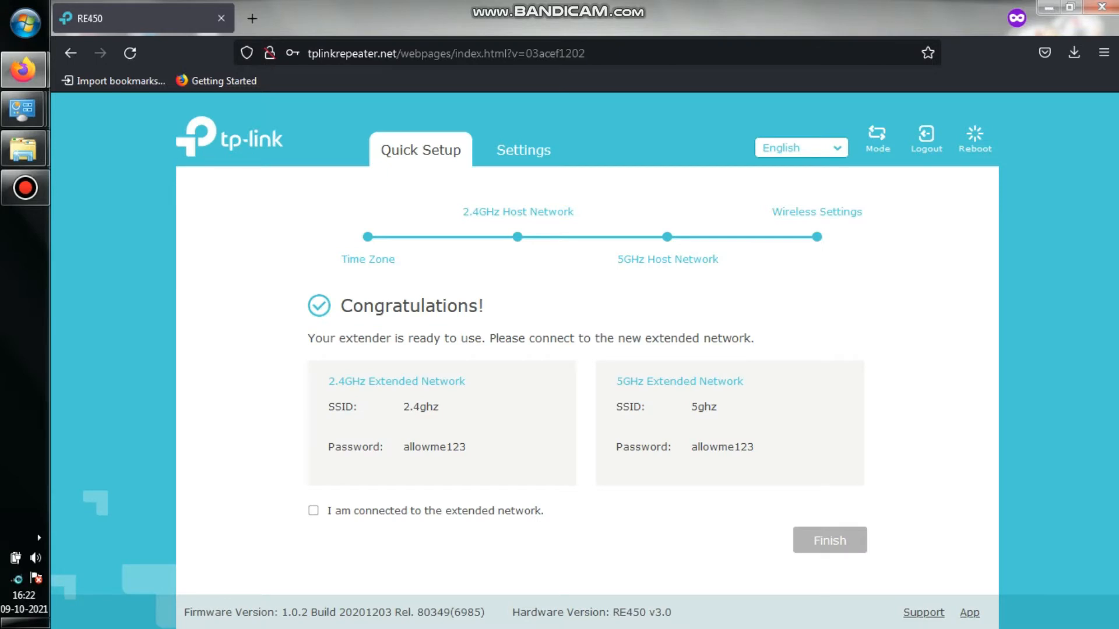
Join the 2.4ghz network in Windows with its security key, then tick 'I am connected to the extended network'
left_click(18, 579)
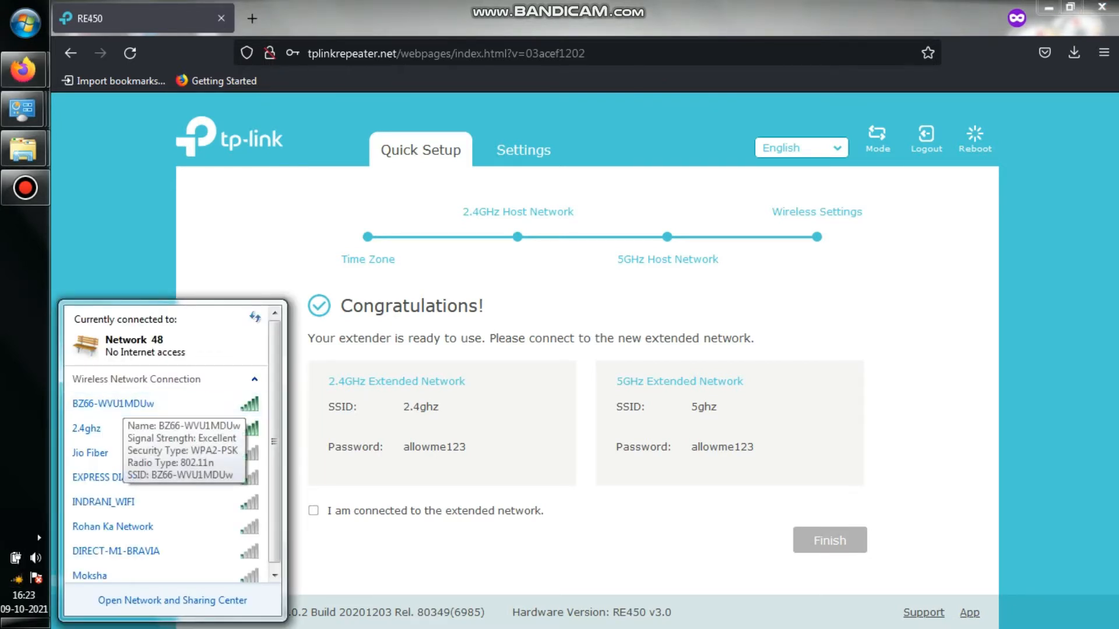
left_click(82, 429)
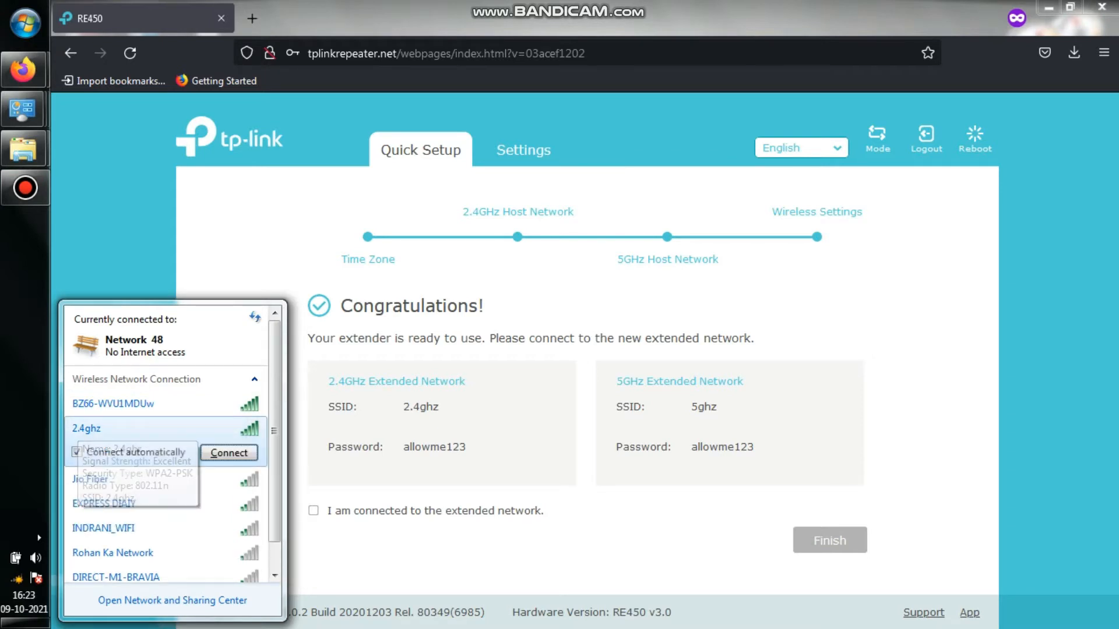
left_click(229, 453)
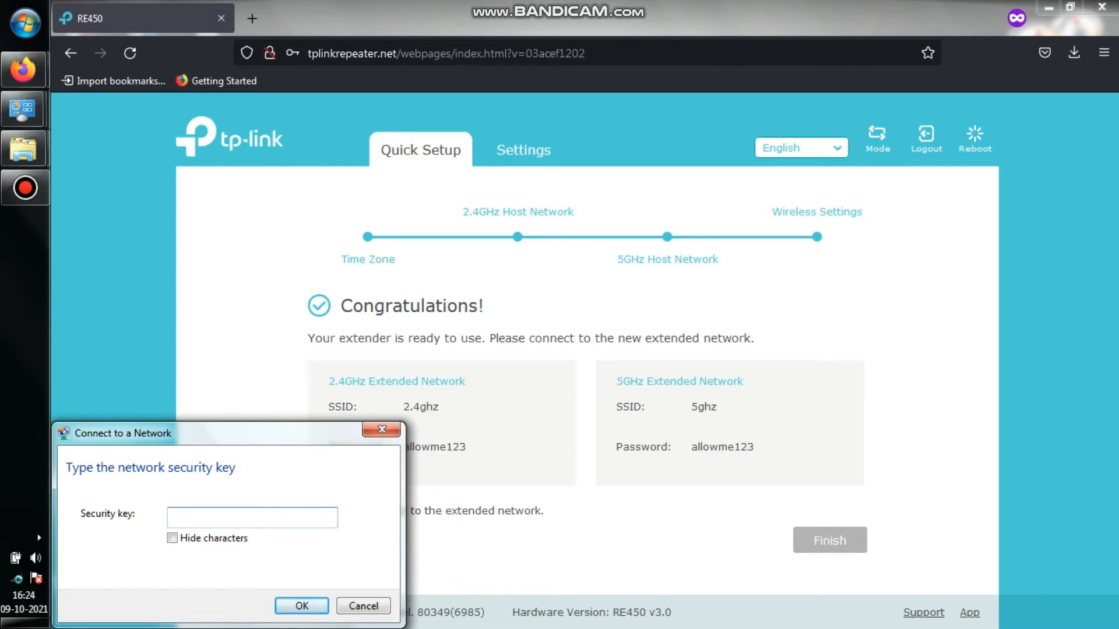
key("Return")
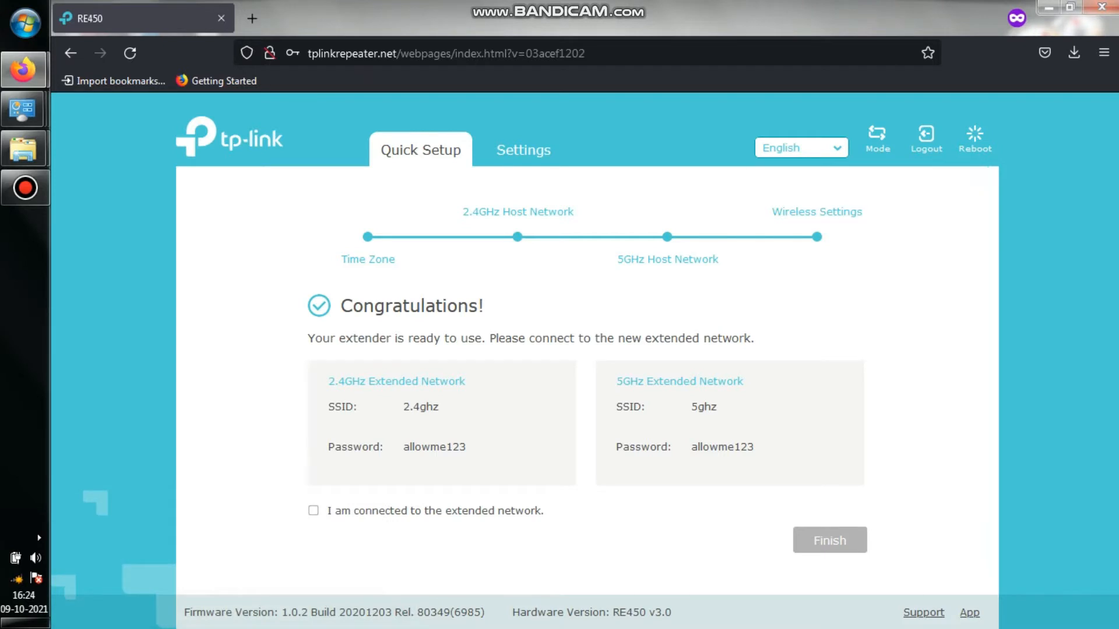
left_click(314, 511)
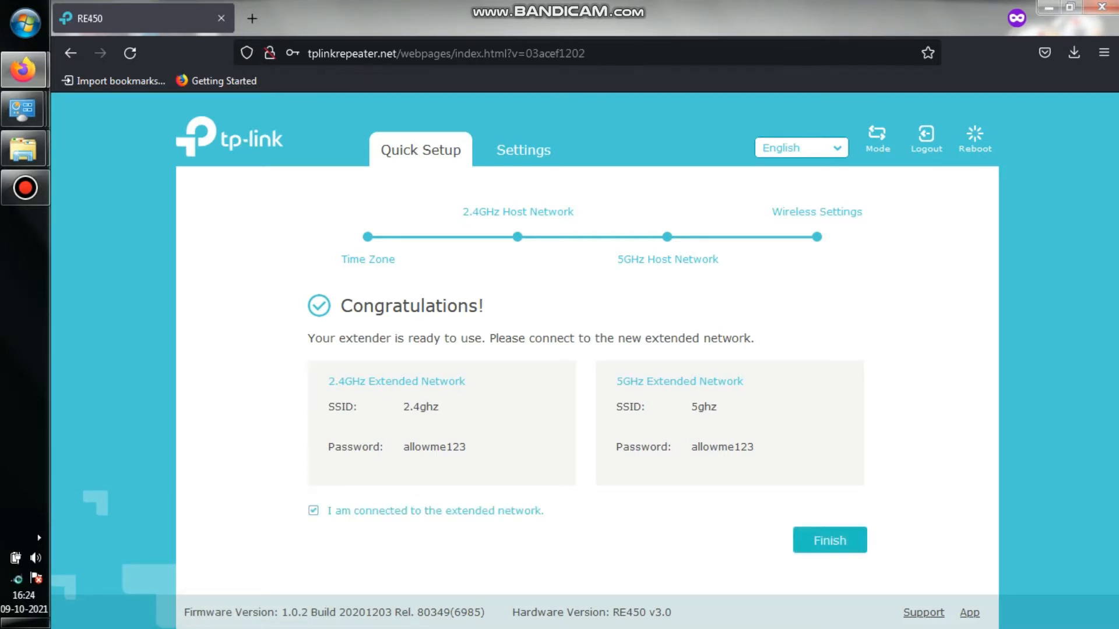
Finish Quick Setup and log back in with the administrator password
left_click(829, 541)
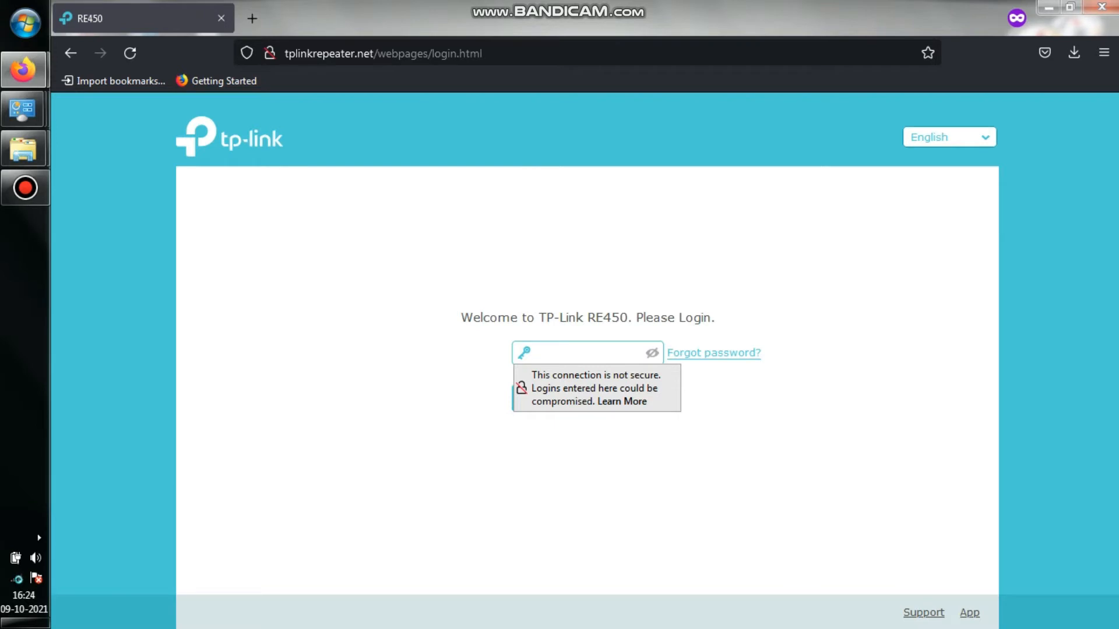
type("••••••")
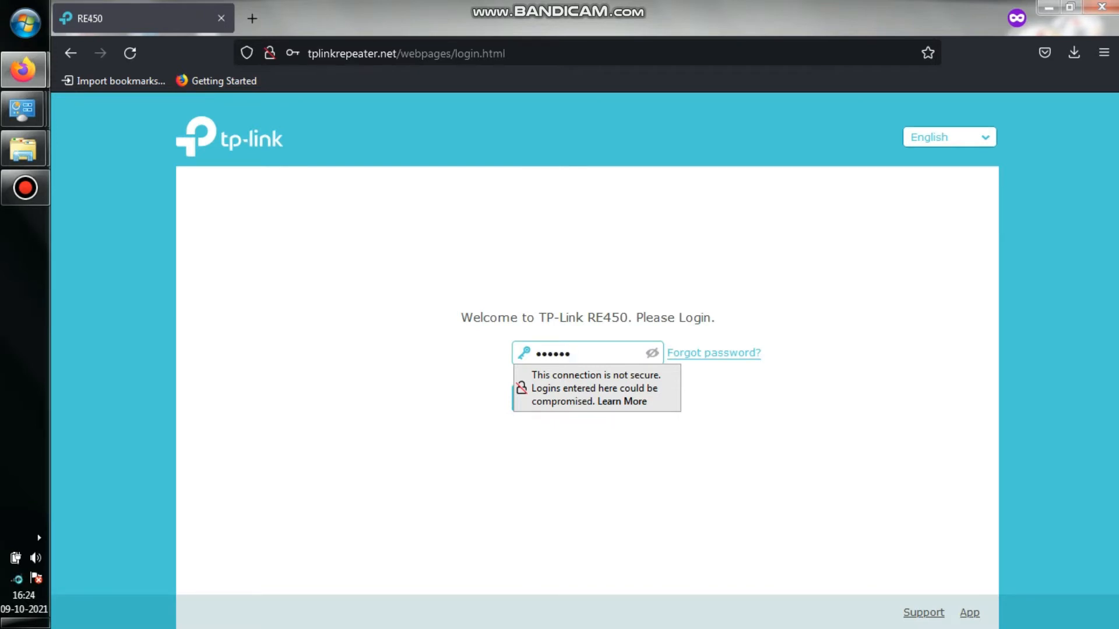
type("••••")
key("Escape")
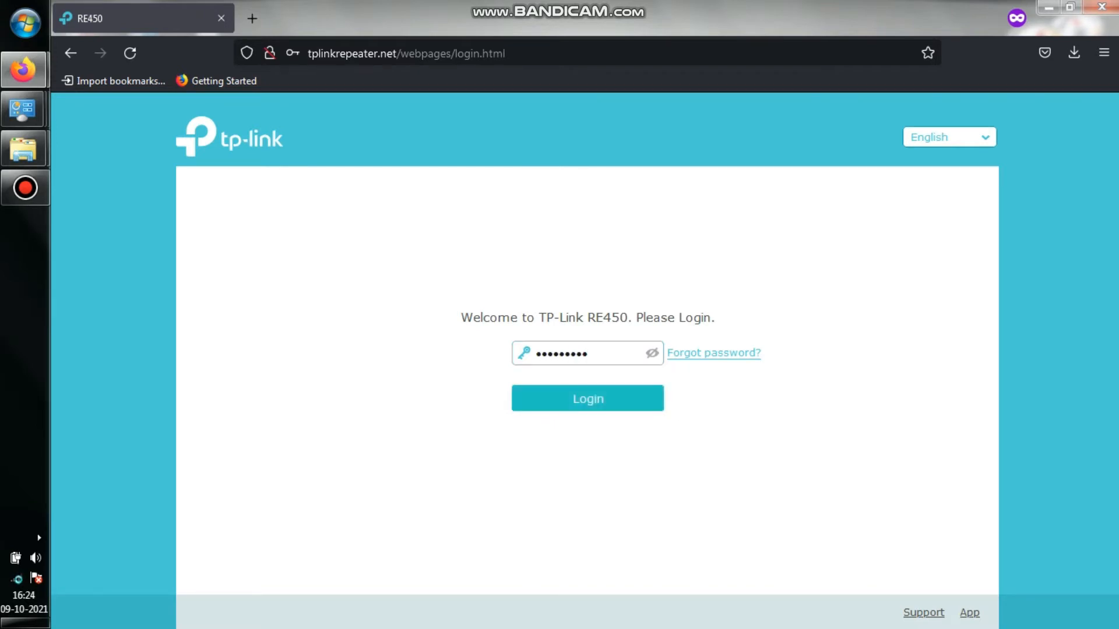
key("Return")
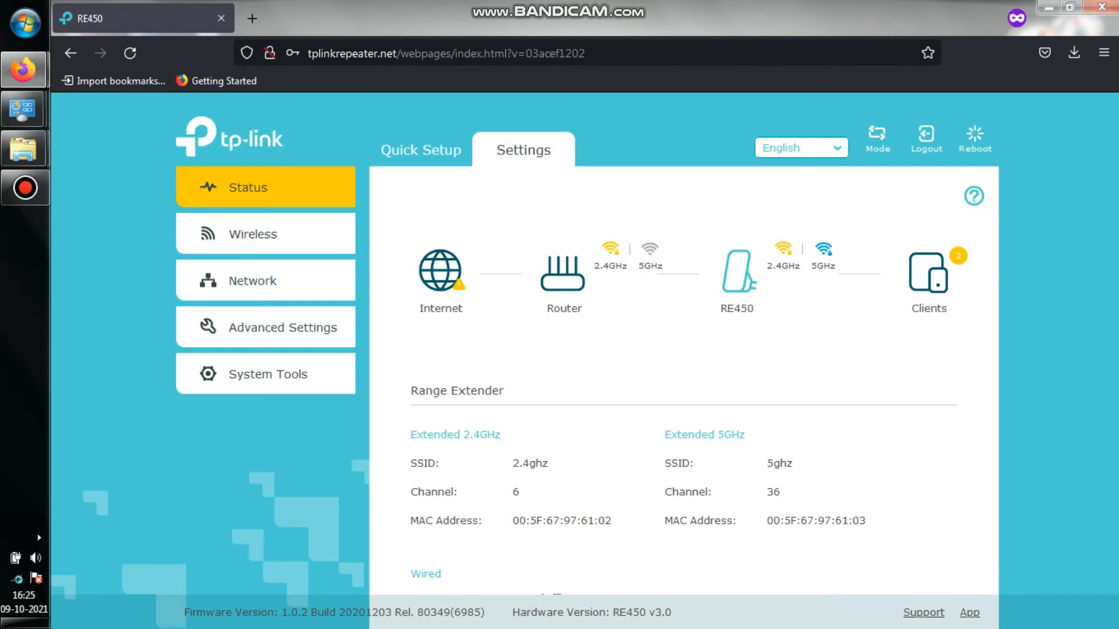
In Wireless > Connect to Network, enable Connect to 5GHz Network, scan, and close results unchosen
left_click(253, 234)
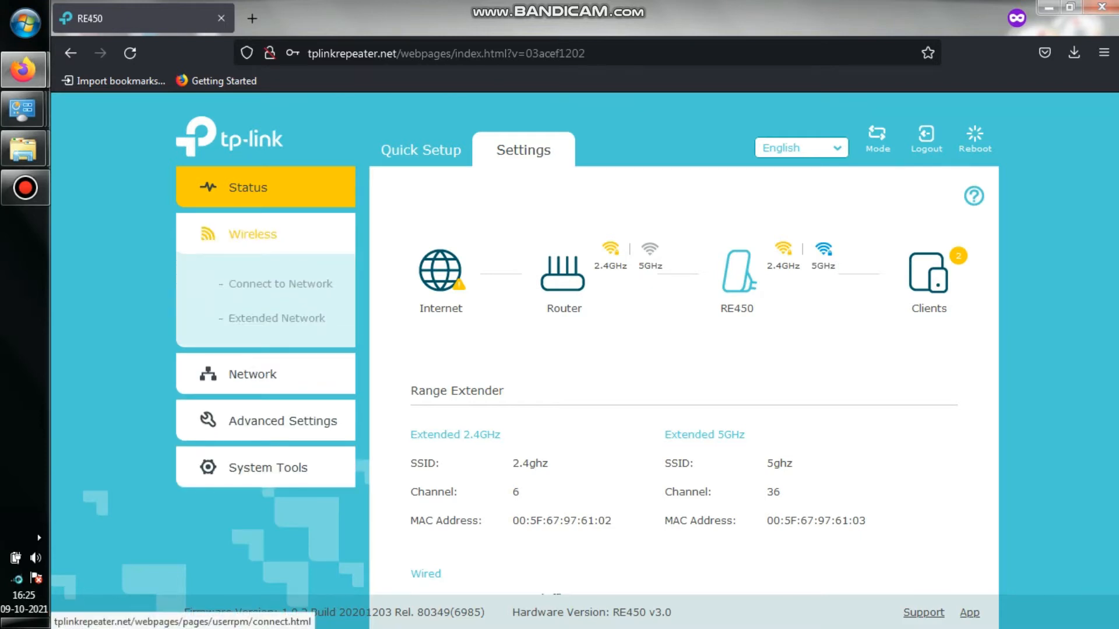
left_click(280, 284)
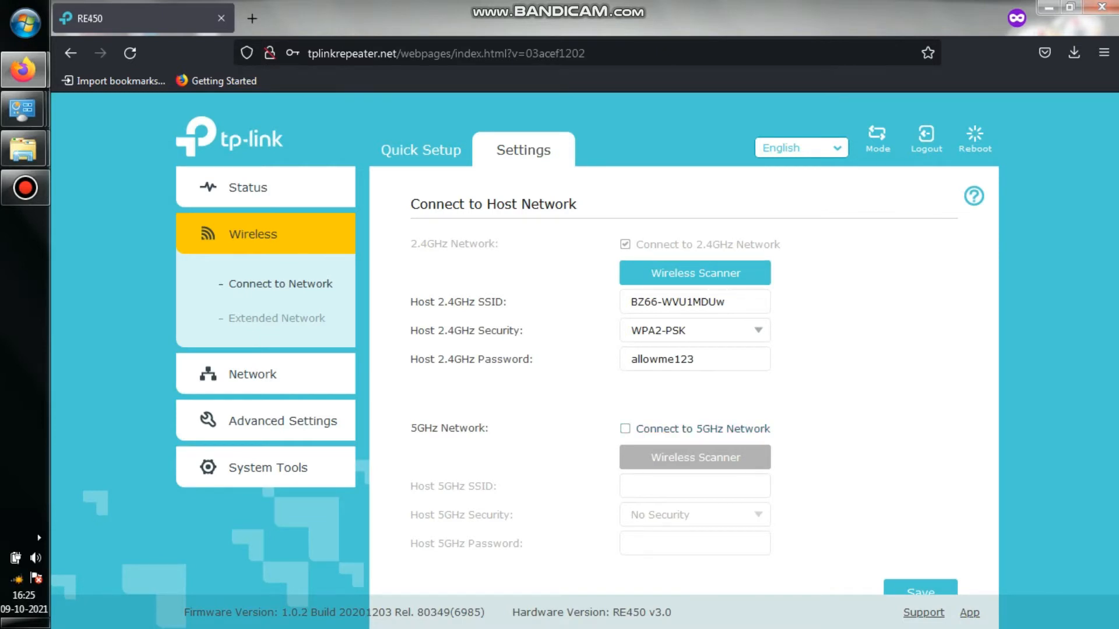
left_click(625, 428)
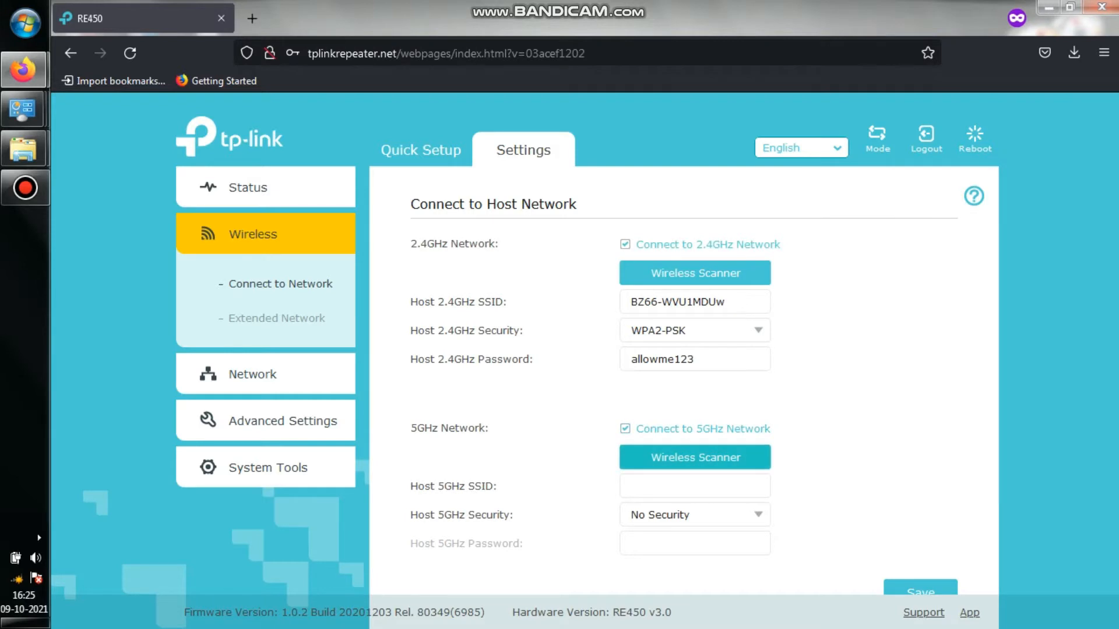
left_click(695, 457)
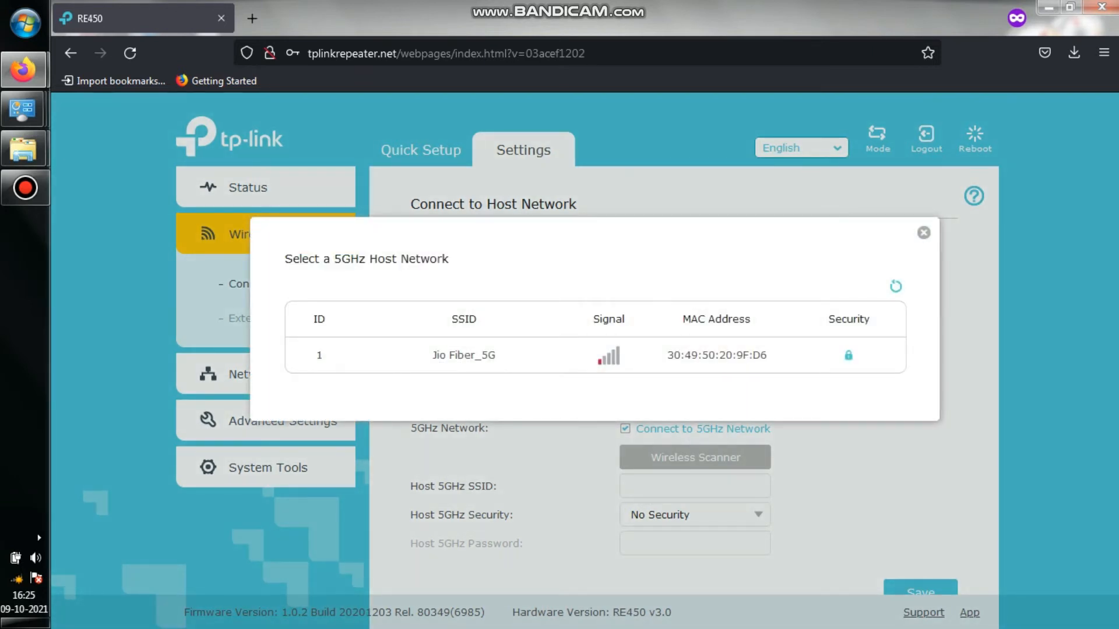
left_click(924, 232)
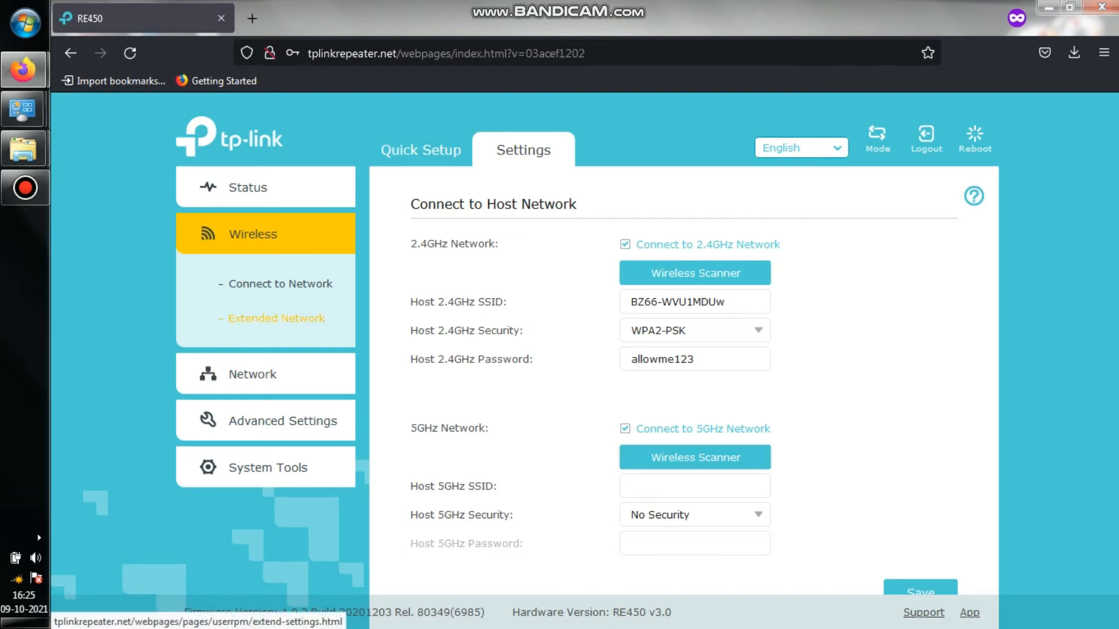
Visit Extended Network, click into the 2.4GHz SSID field, then return to Connect to Network
left_click(276, 318)
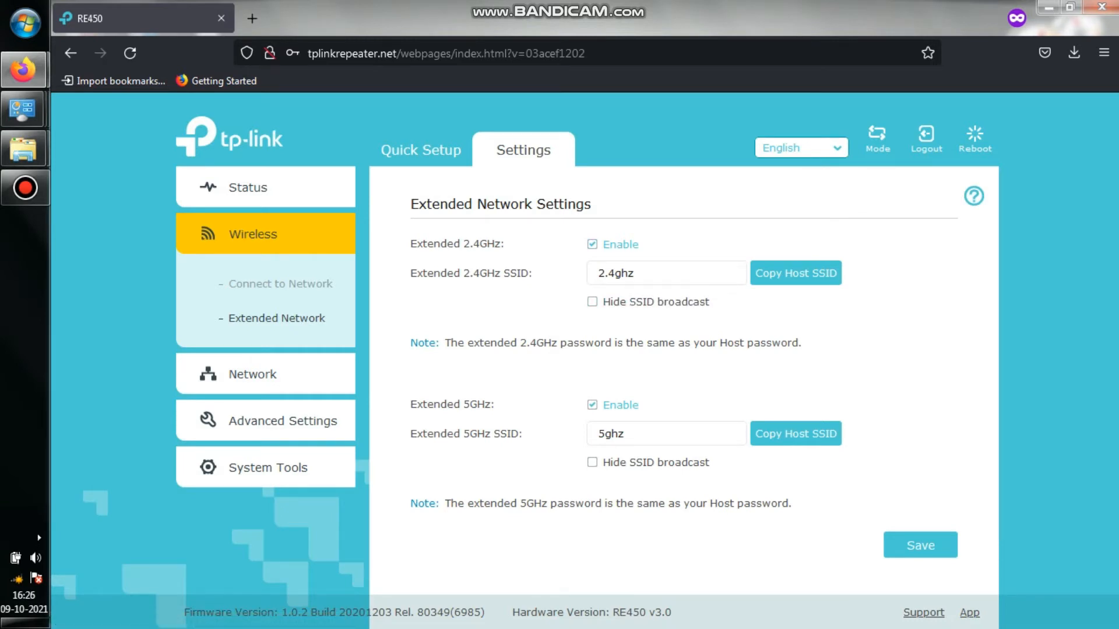
left_click(641, 273)
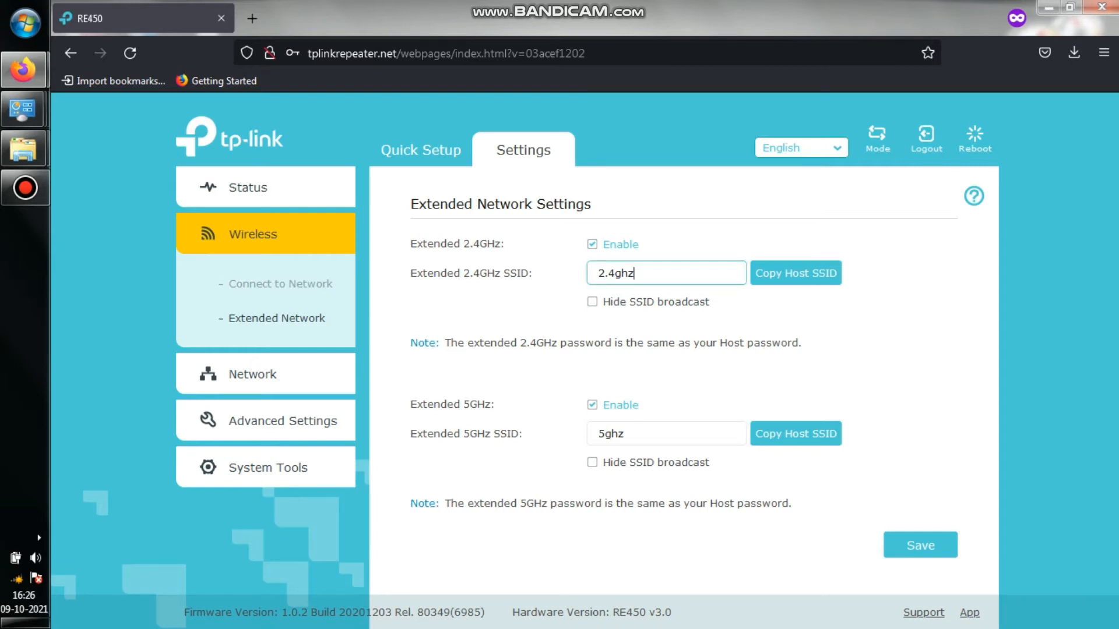
left_click(280, 283)
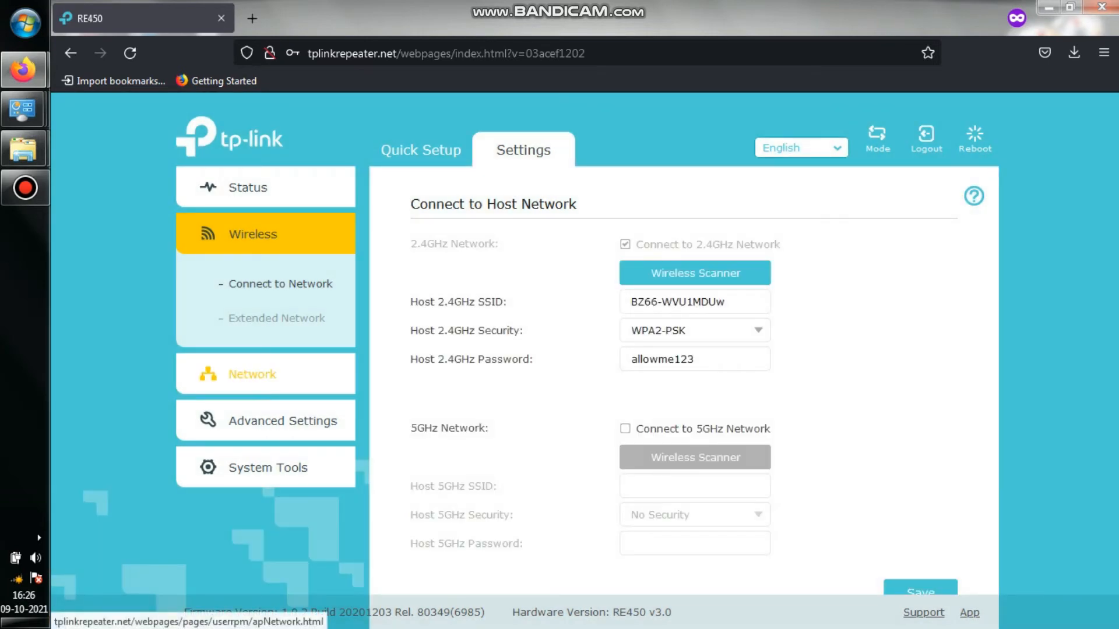
Switch the network to static IP 192.168.43.7 (subnet 255.255.255.0, gateway 192.168.43.1) and expand Advanced Settings
left_click(252, 374)
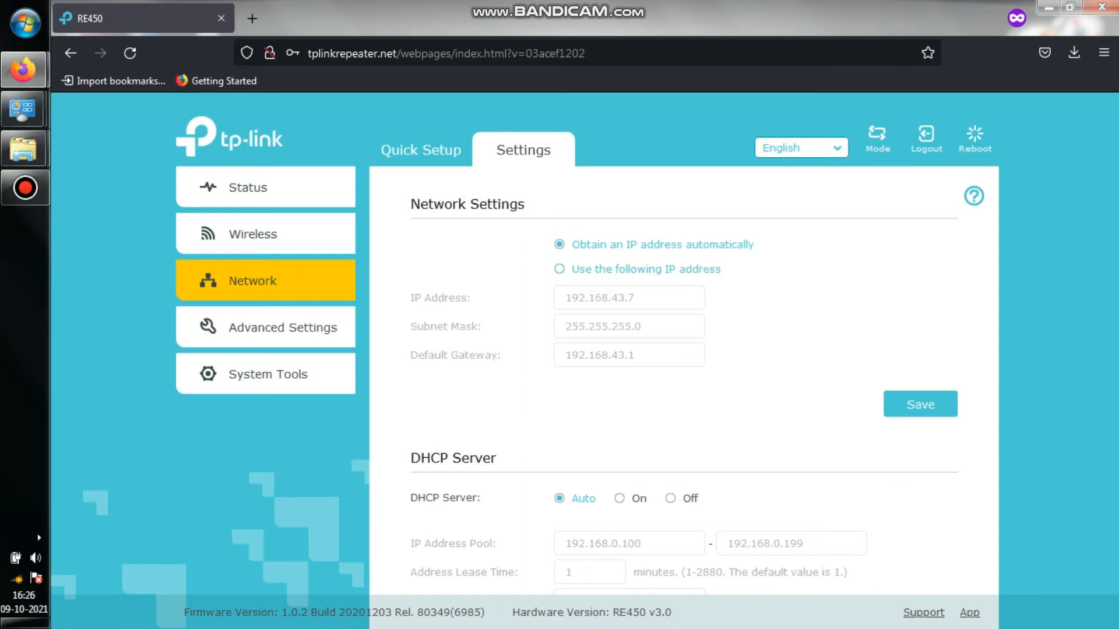
left_click(560, 269)
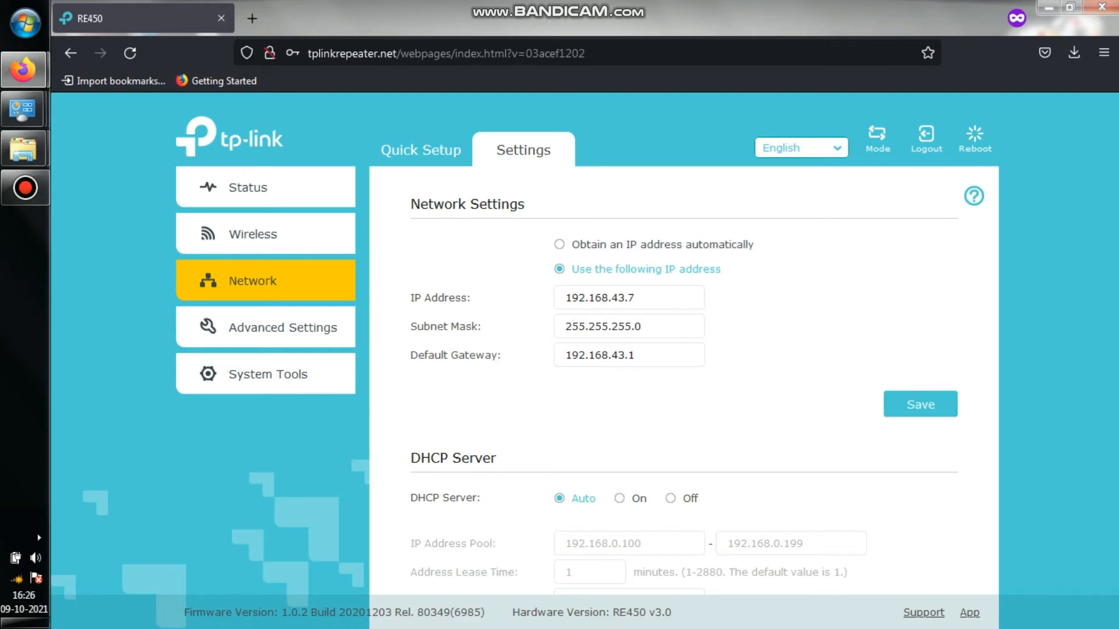
scroll(579, 482, "down", 1)
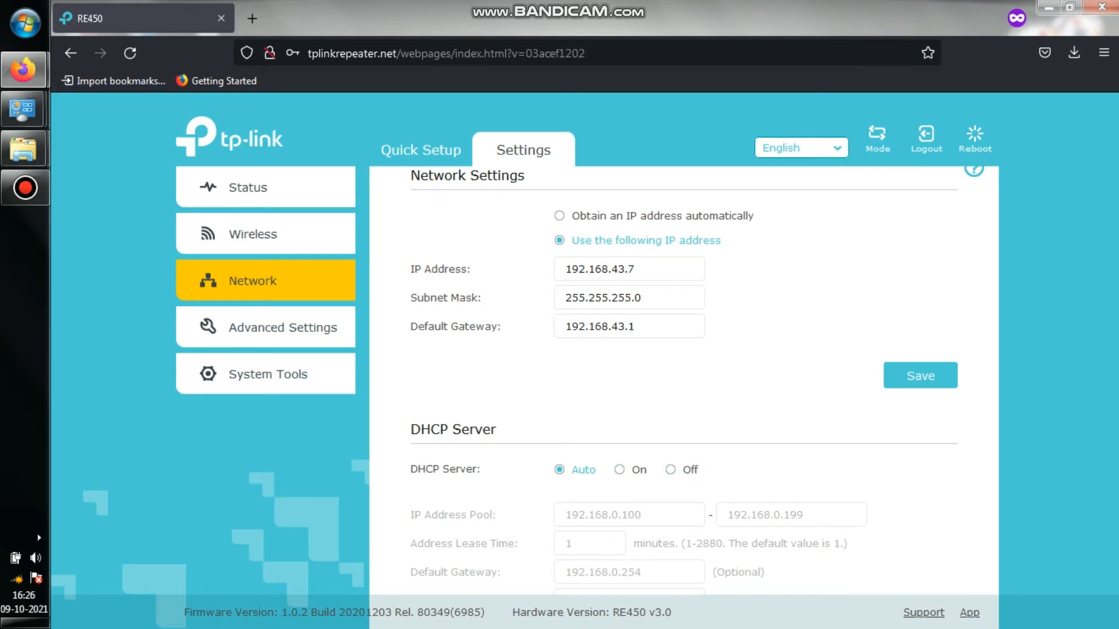
scroll(631, 331, "up", 1)
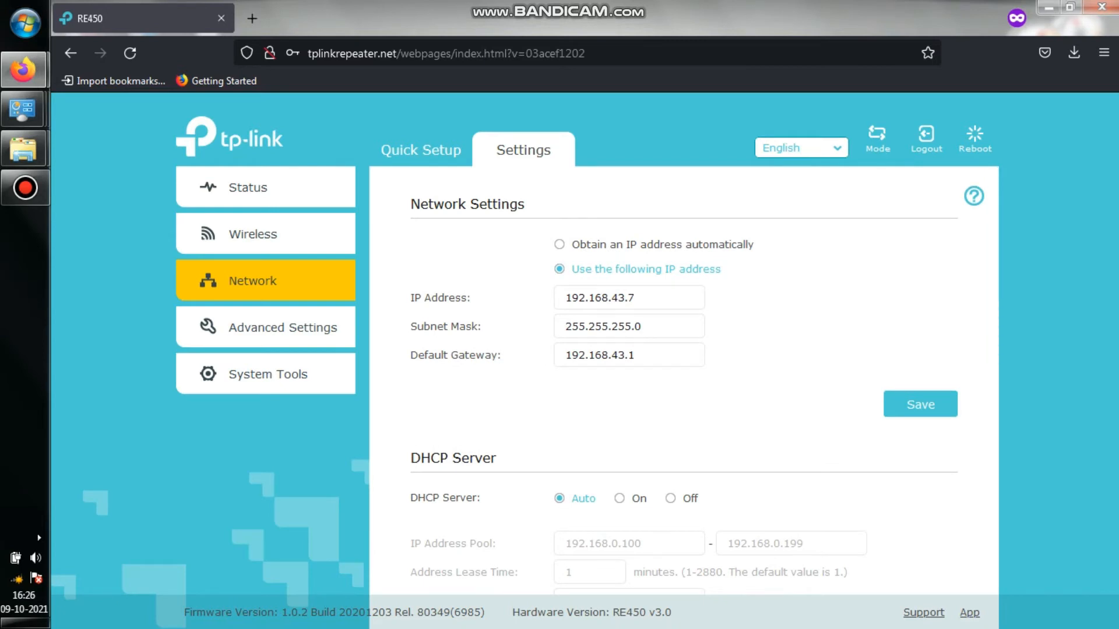
left_click(282, 328)
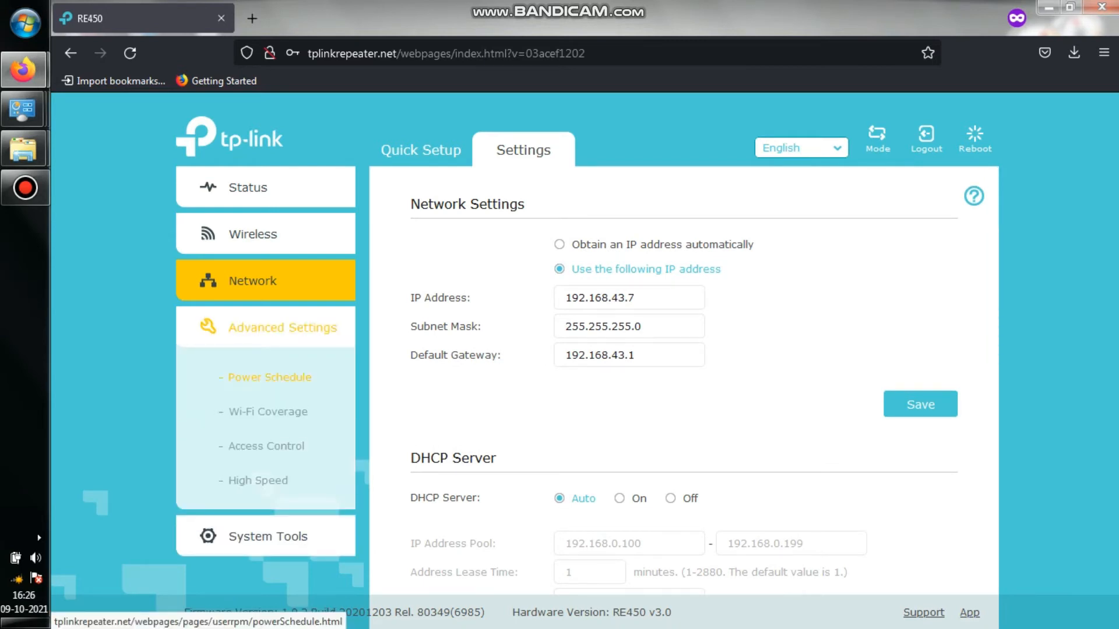
After viewing Power Schedule, try Intermediate and Minimum Wi-Fi coverage, then restore Maximum Coverage
left_click(270, 377)
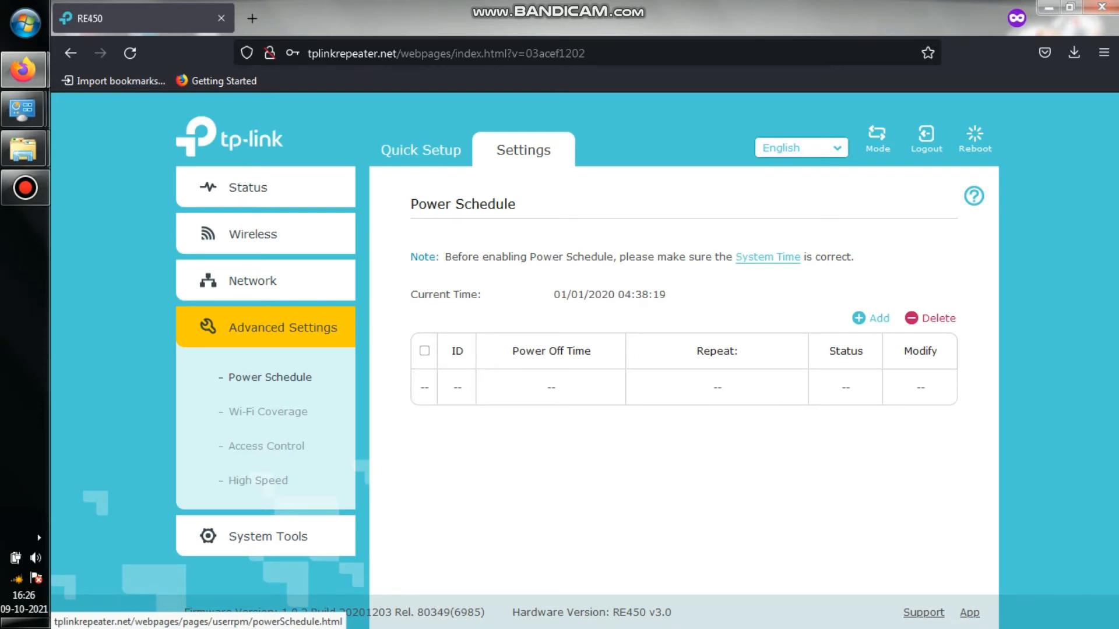
left_click(268, 412)
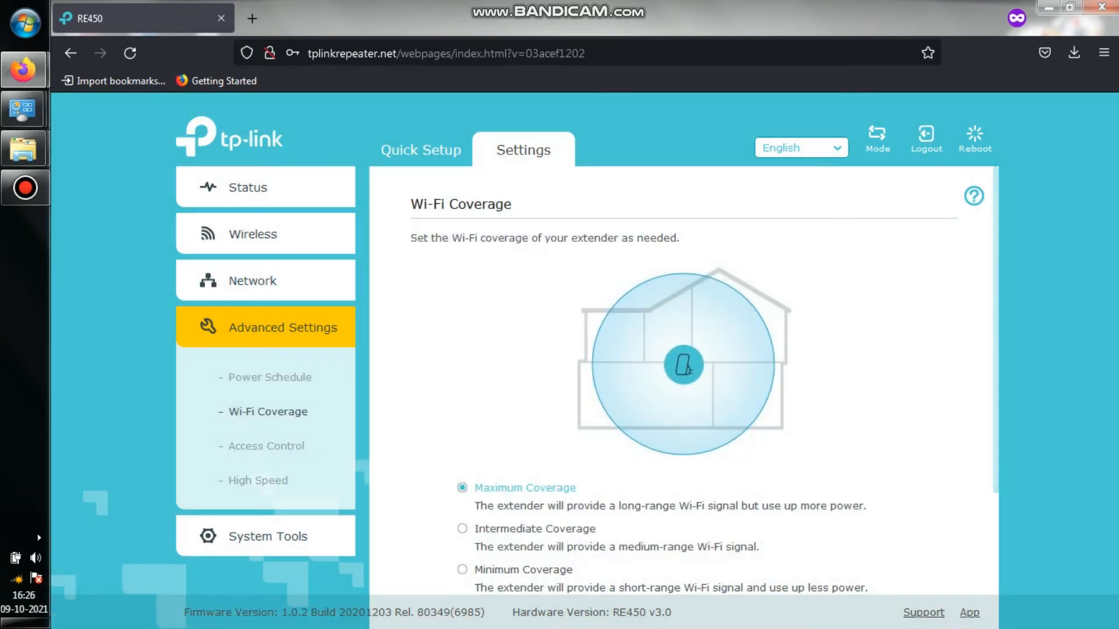
scroll(684, 380, "down", 1)
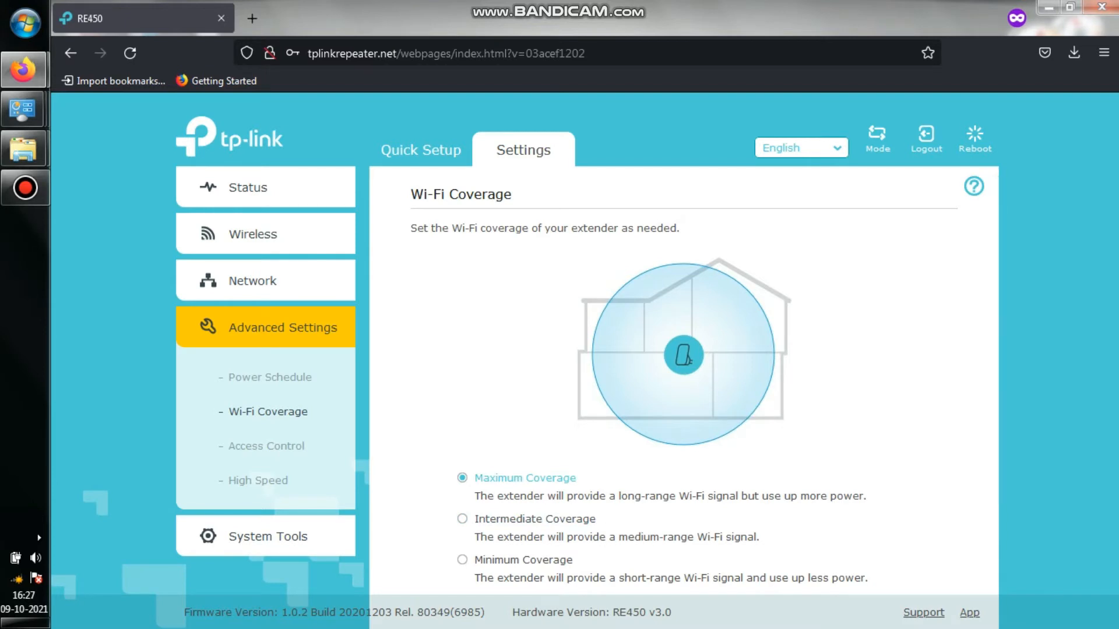
left_click(463, 519)
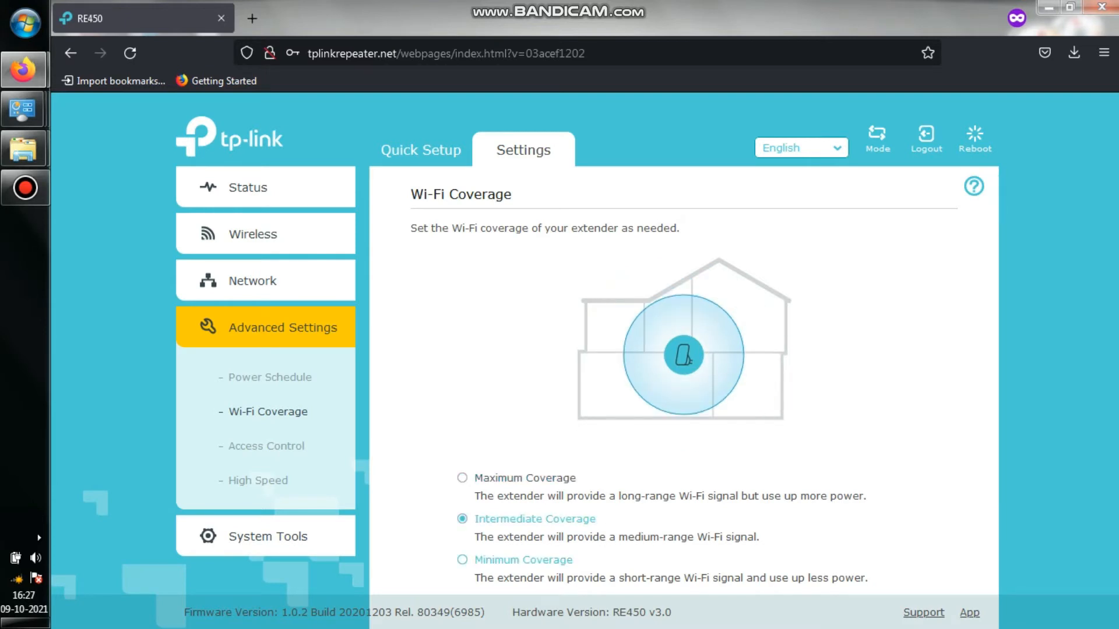
left_click(463, 560)
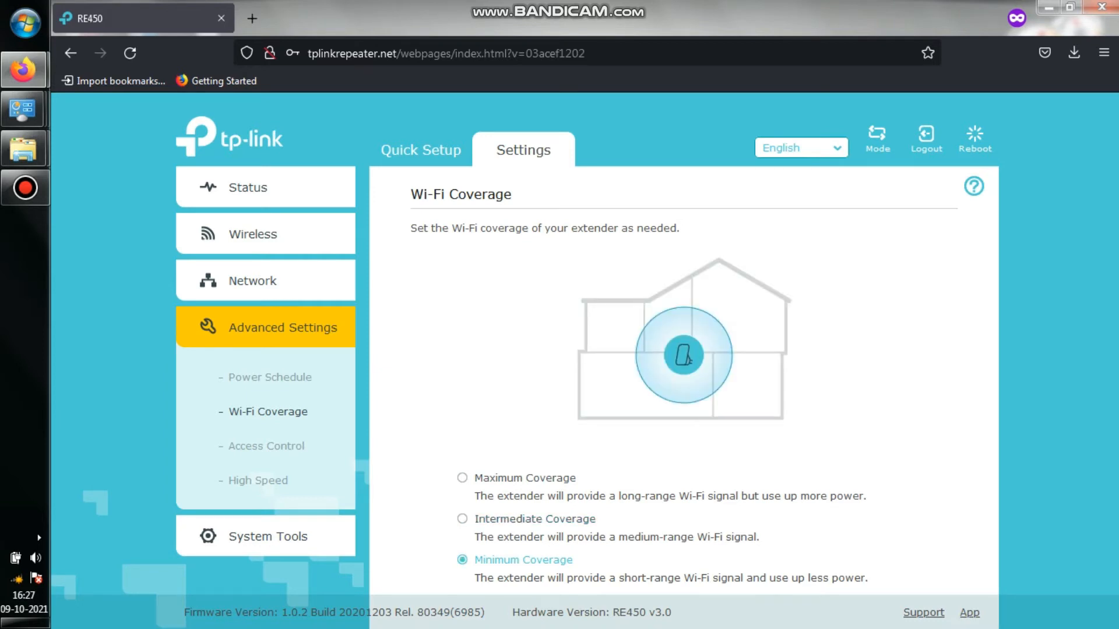
left_click(463, 519)
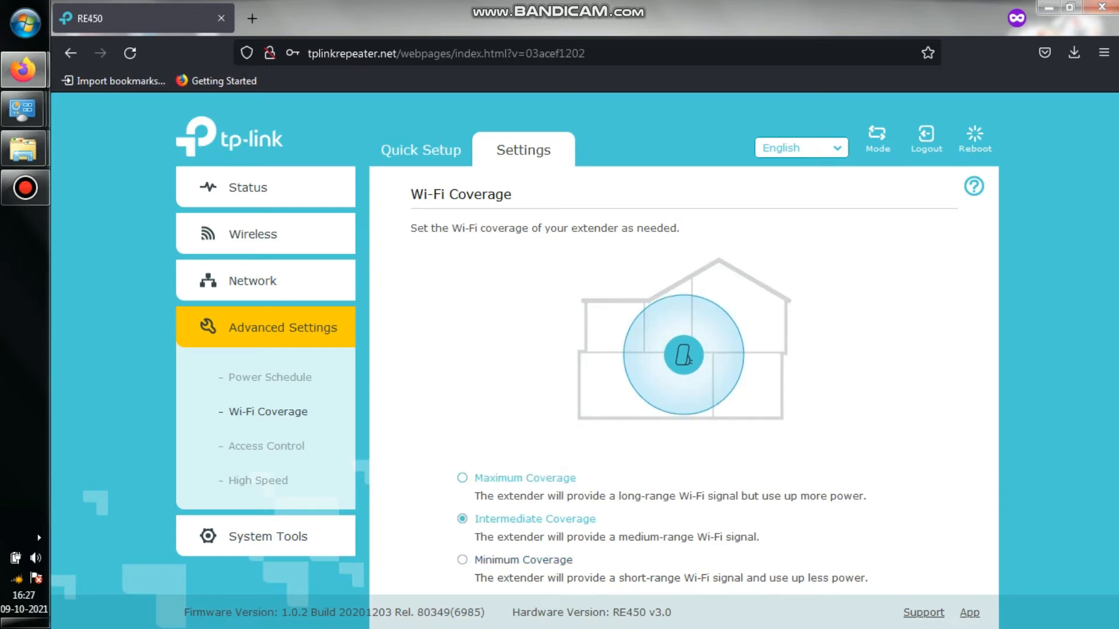
left_click(463, 477)
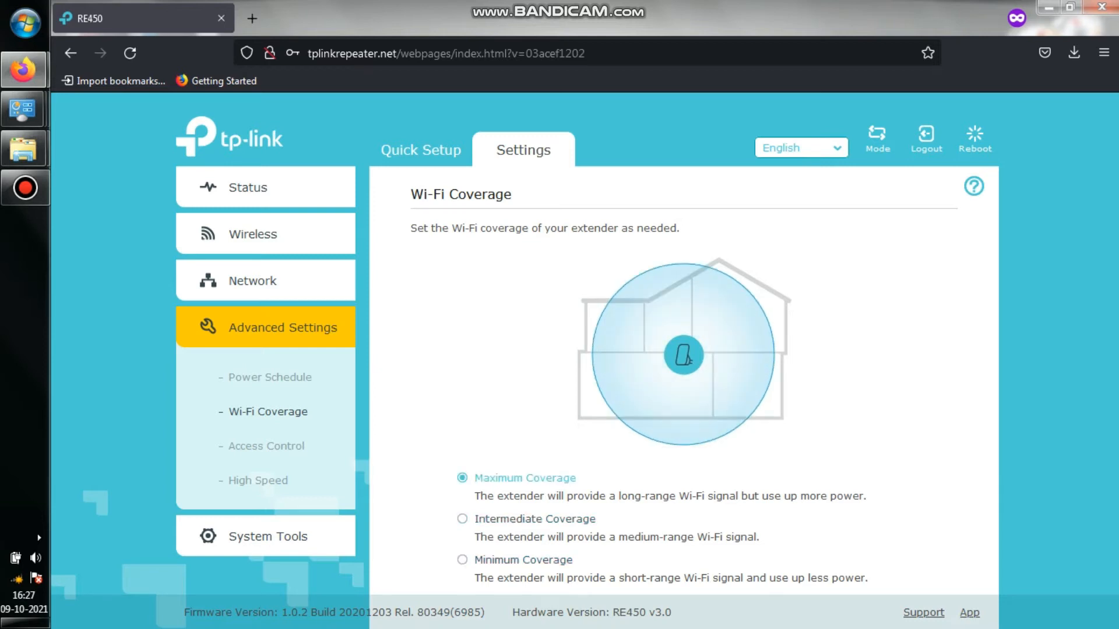
scroll(466, 478, "down", 1)
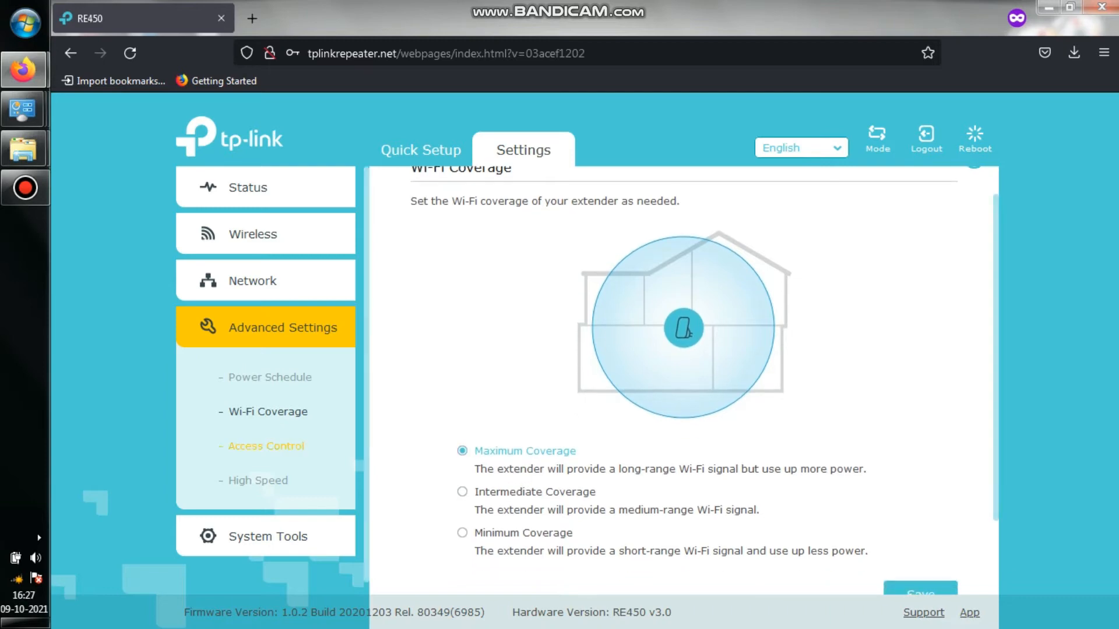
Review Access Control, turn on High Speed Mode, and view Time Settings with time zone GMT+05:30
left_click(266, 446)
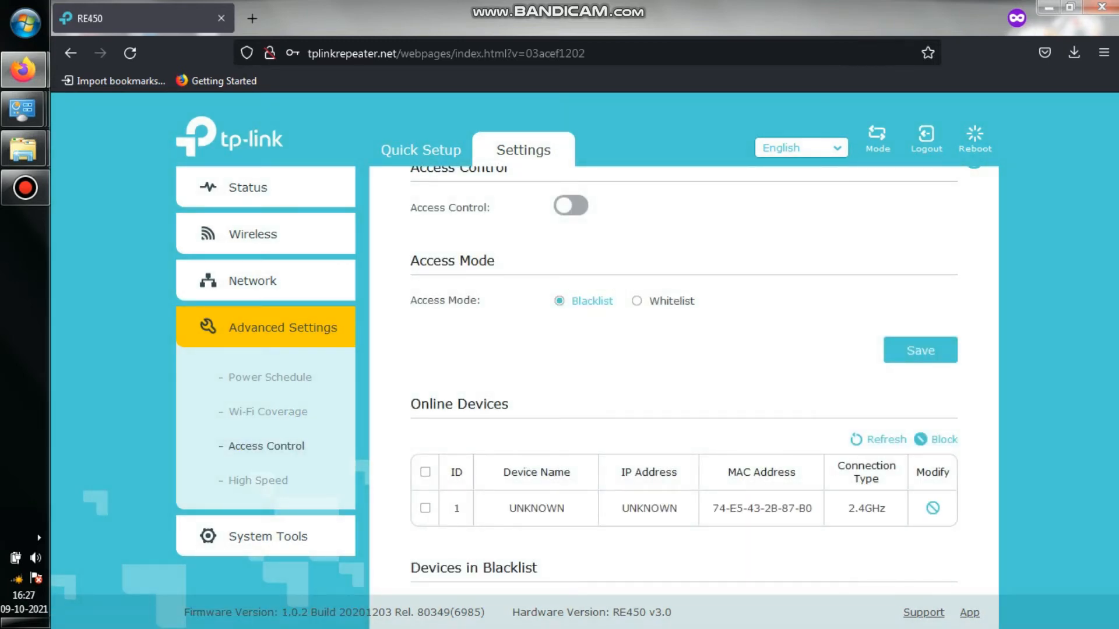
scroll(684, 379, "down", 3)
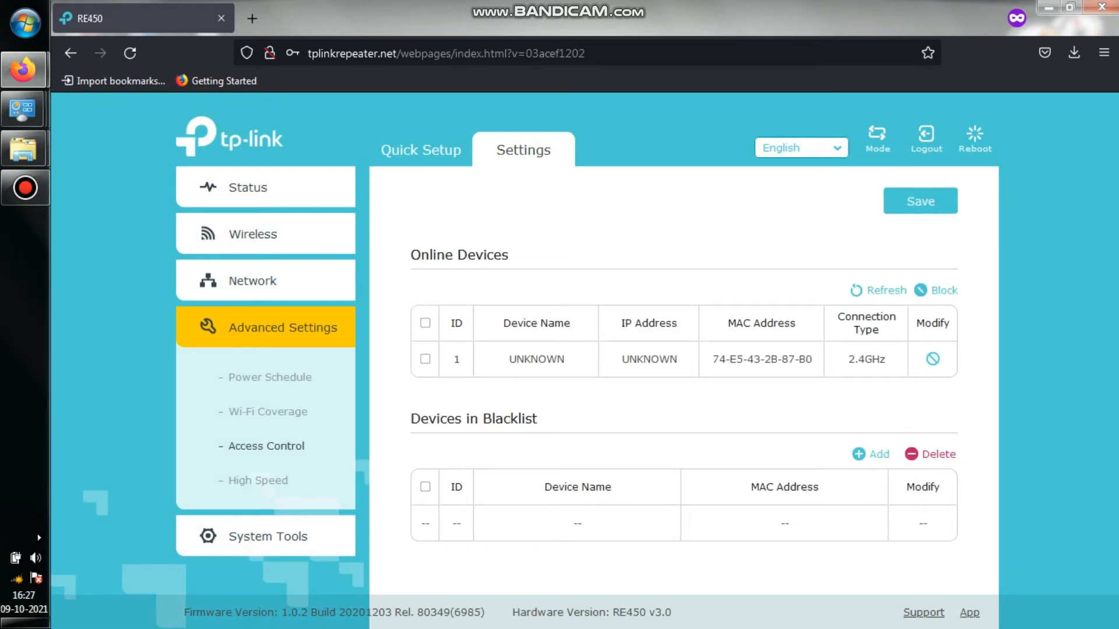
scroll(684, 379, "up", 2)
left_click(258, 480)
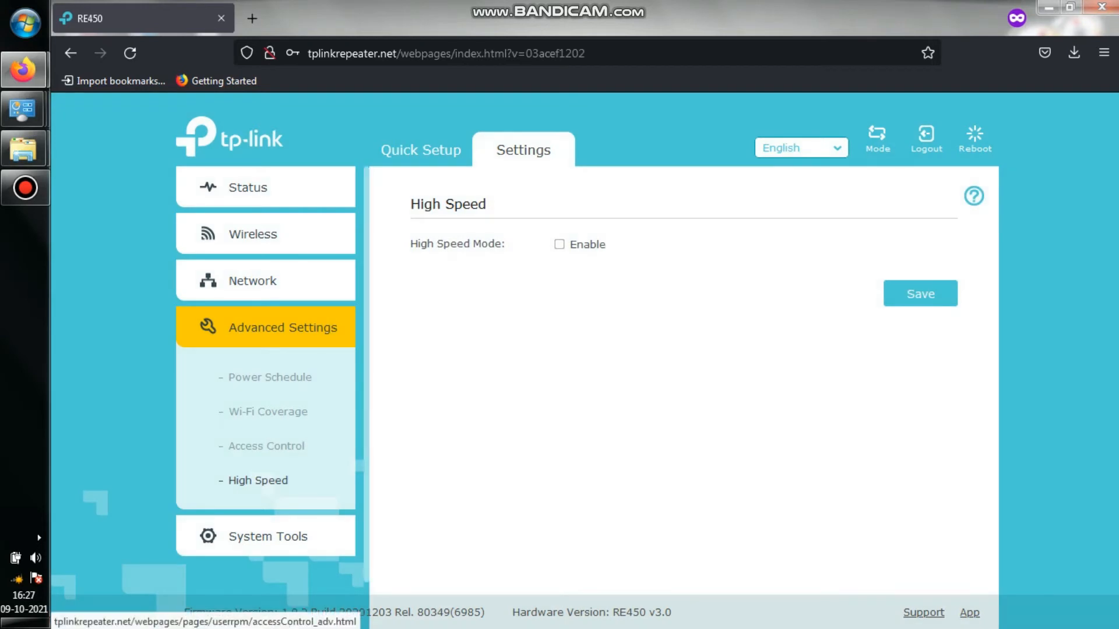
left_click(559, 244)
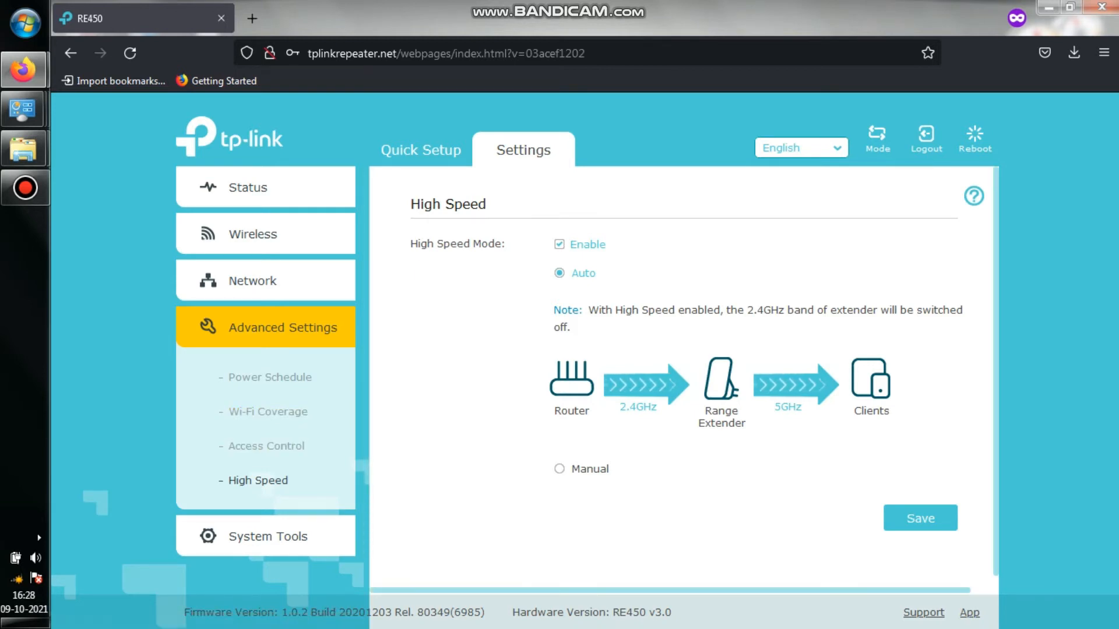
left_click(267, 536)
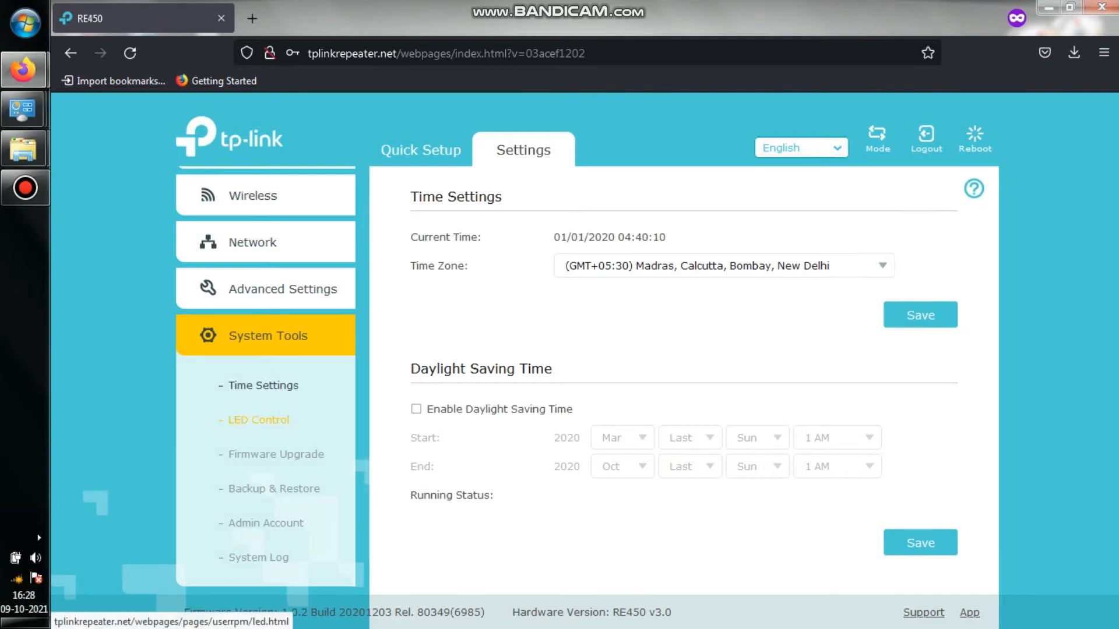
Turn the LED status off and back on in LED Control
left_click(259, 420)
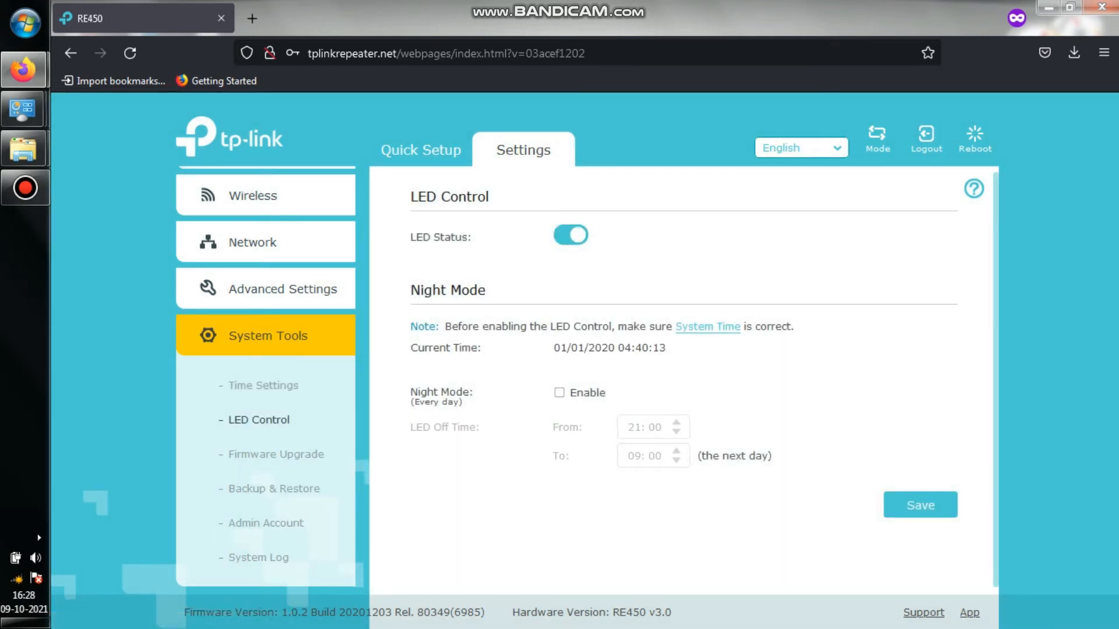
left_click(570, 235)
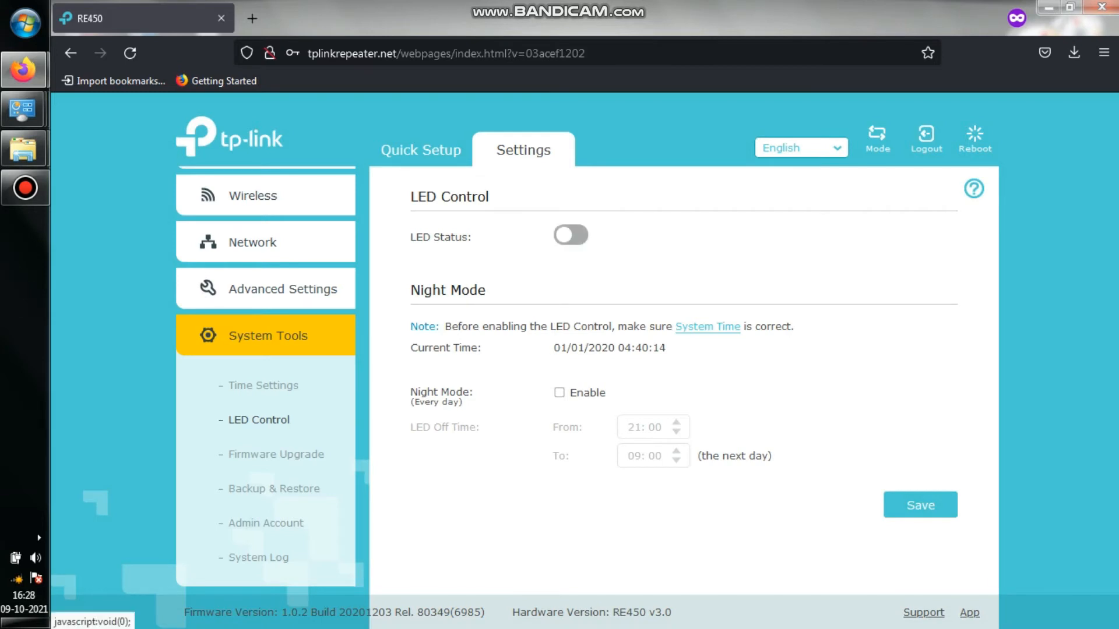
left_click(570, 234)
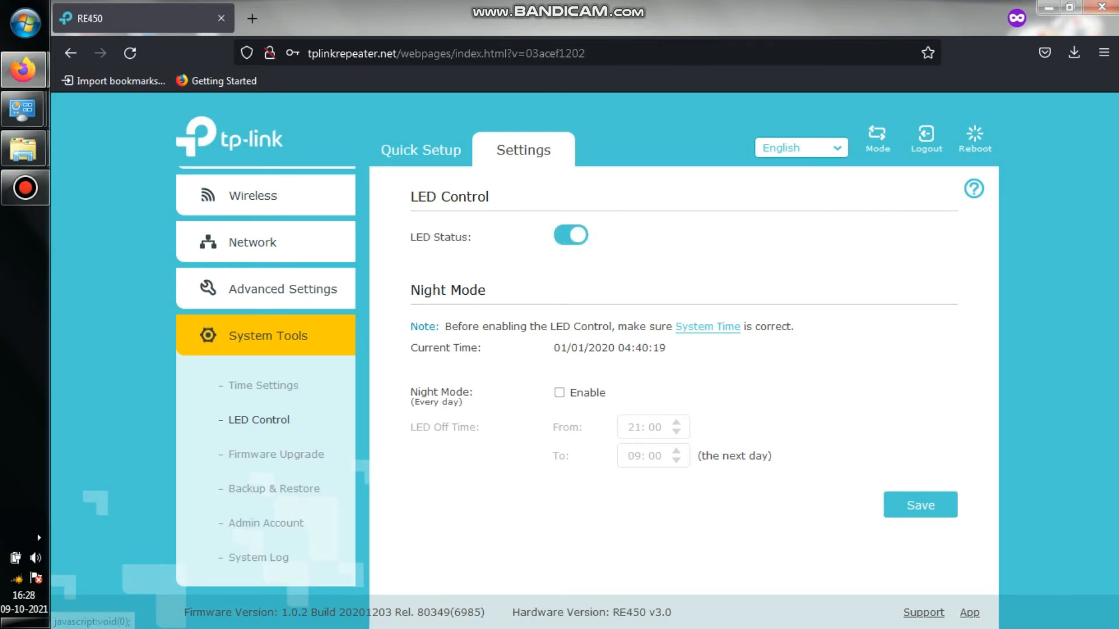
Check the RE450 v3.0 hardware version under Firmware Upgrade, then view Backup & Restore
left_click(276, 454)
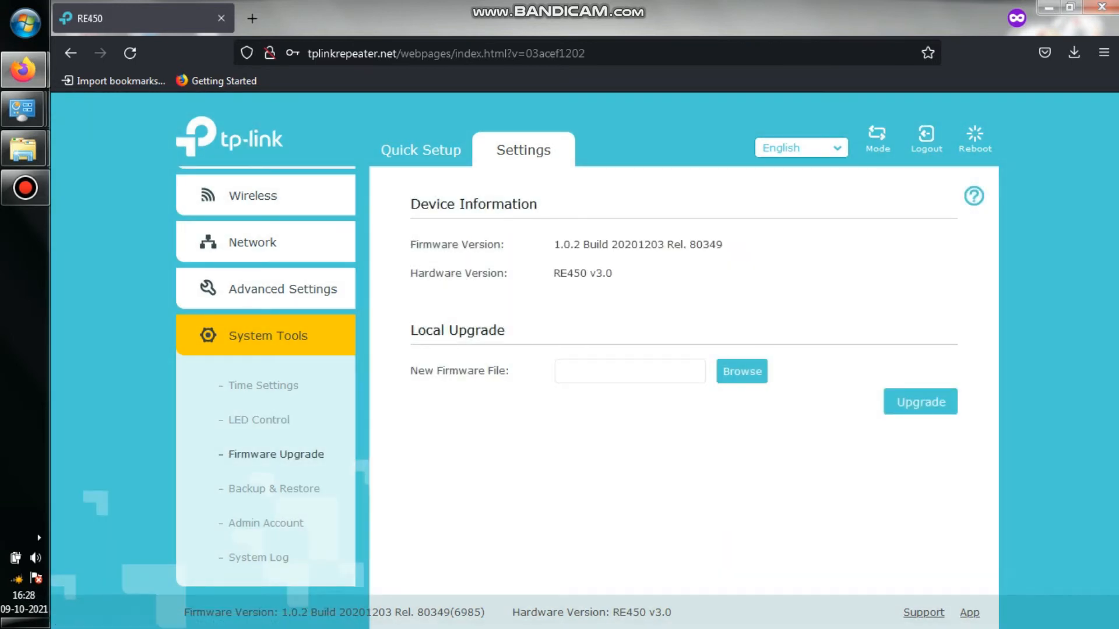
left_click_drag(554, 274, 613, 273)
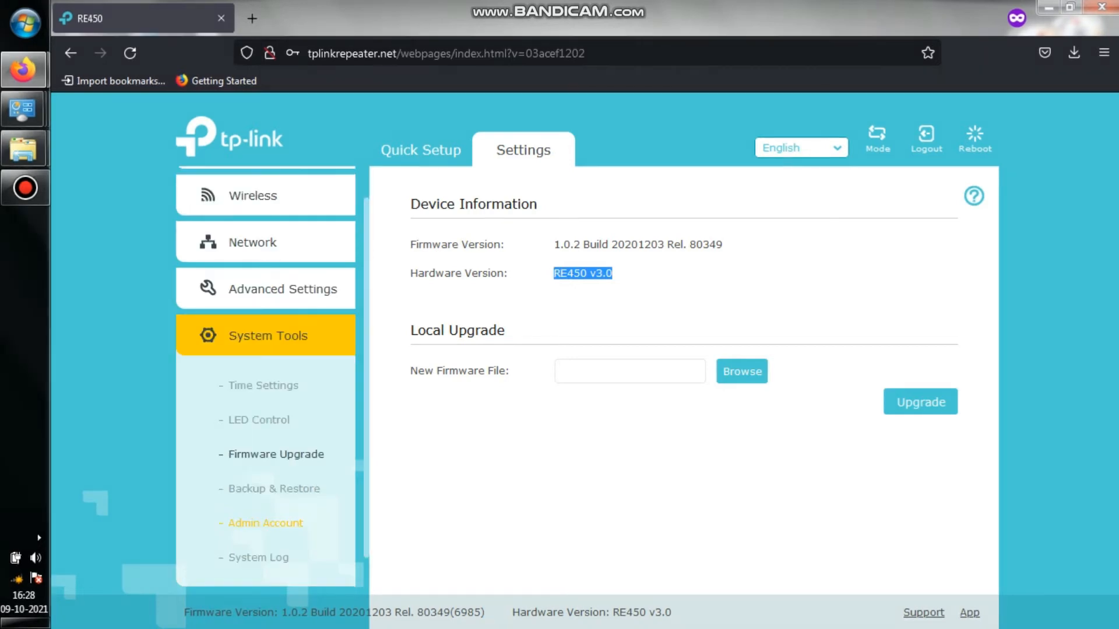
left_click(274, 488)
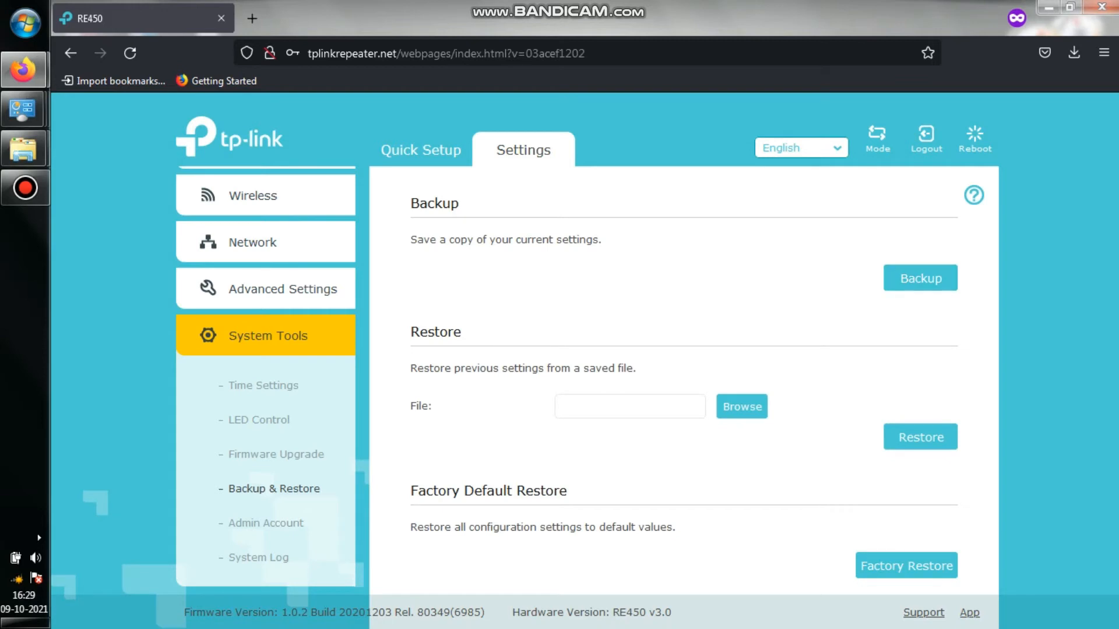
scroll(665, 369, "down", 1)
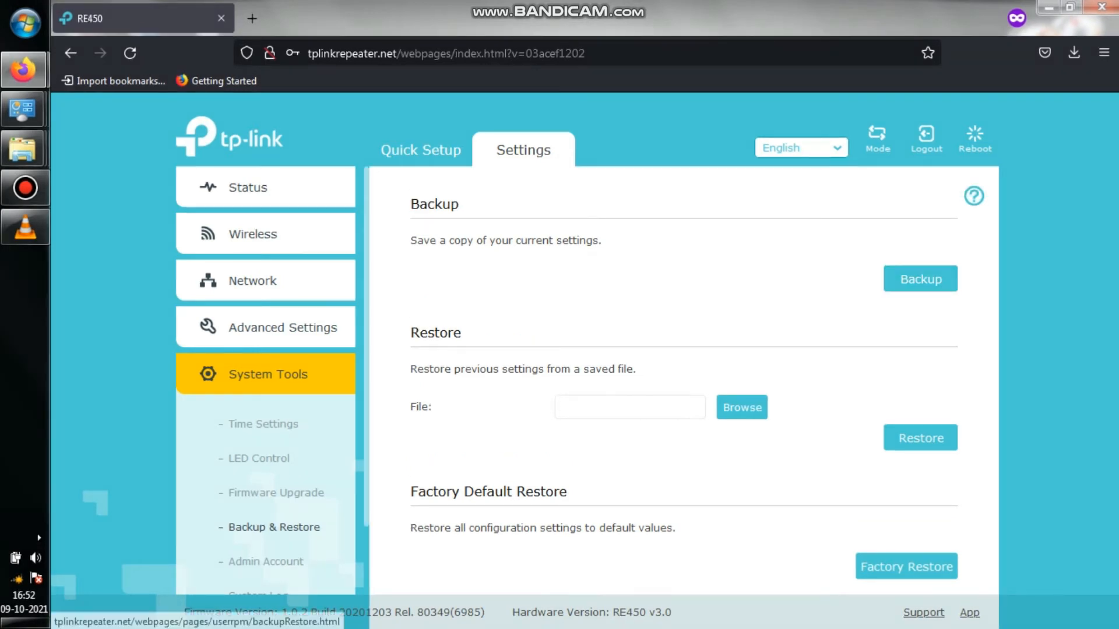
Look over the Admin Account password fields without changing the password
left_click(266, 561)
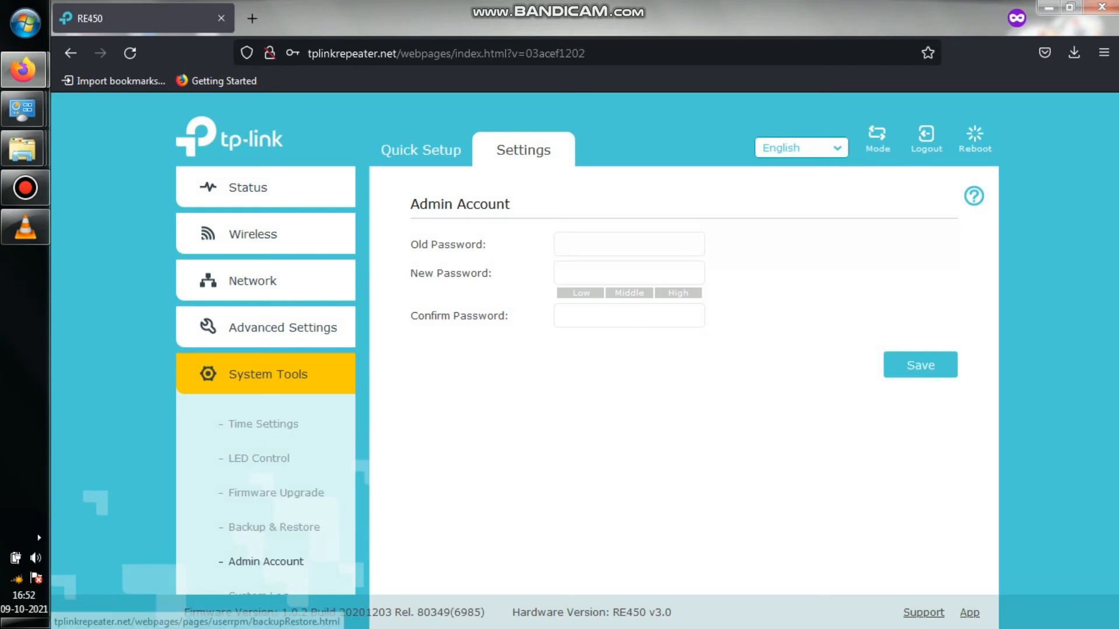
left_click(618, 244)
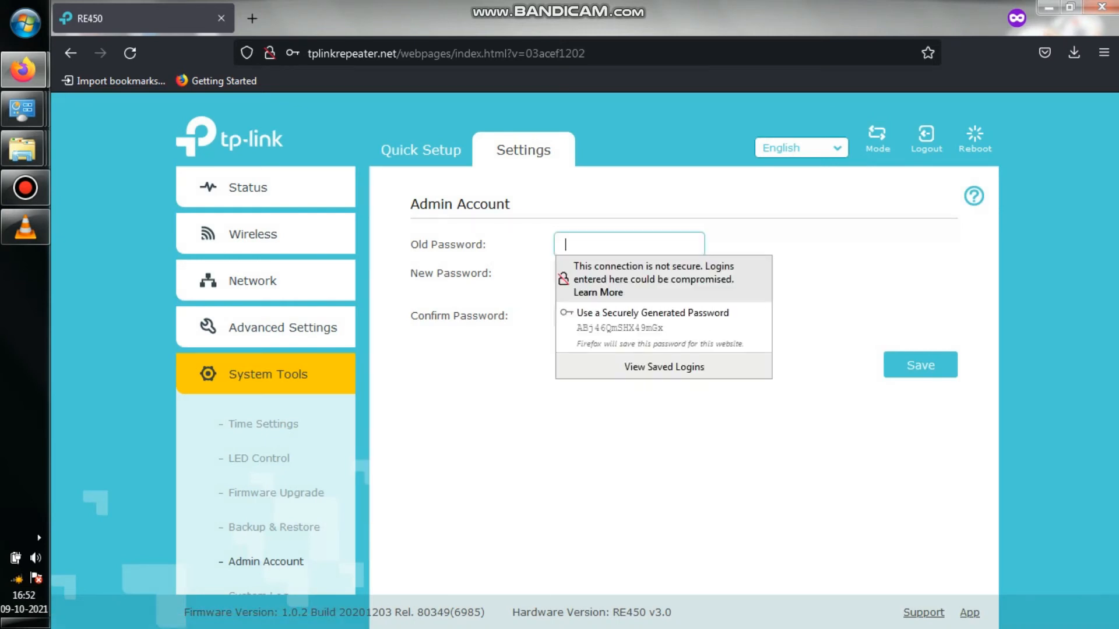
left_click(816, 280)
left_click(629, 281)
left_click(816, 291)
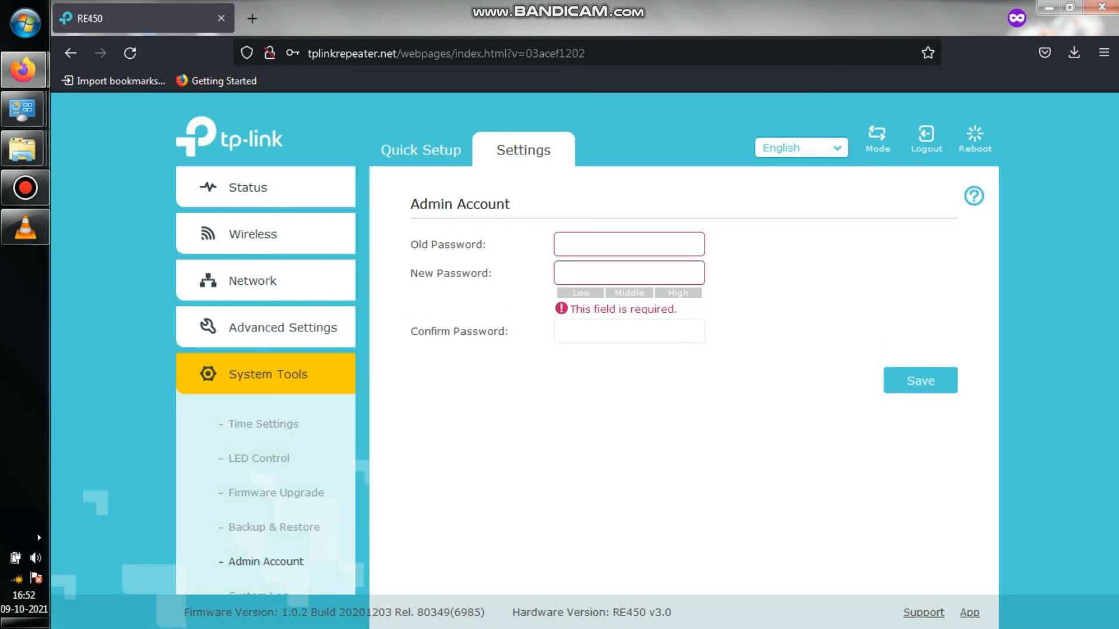
left_click(629, 331)
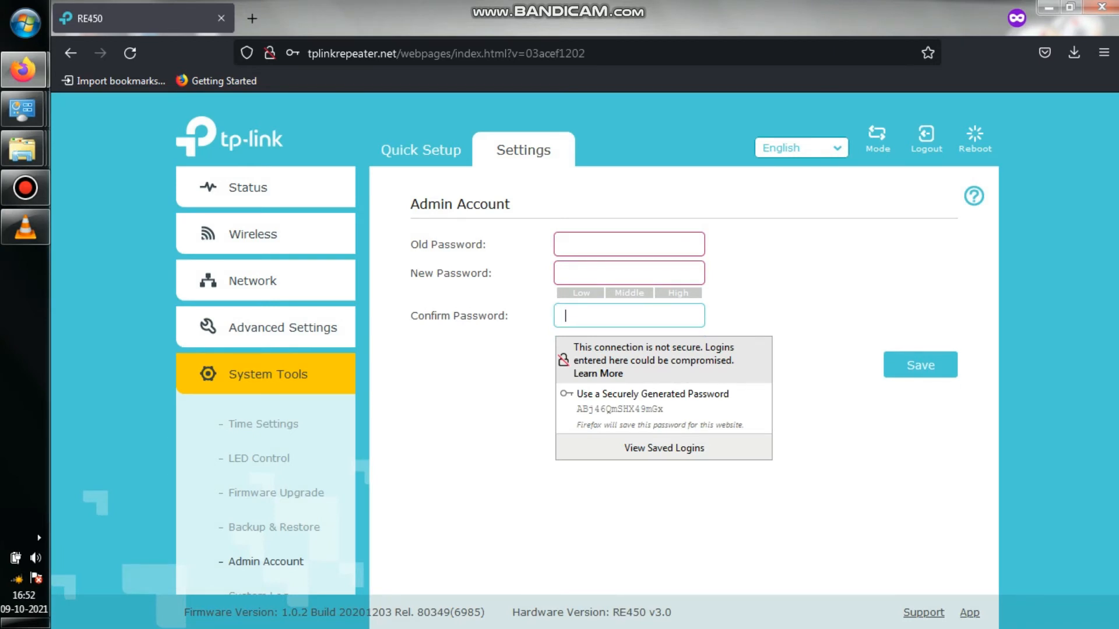
scroll(265, 408, "down", 1)
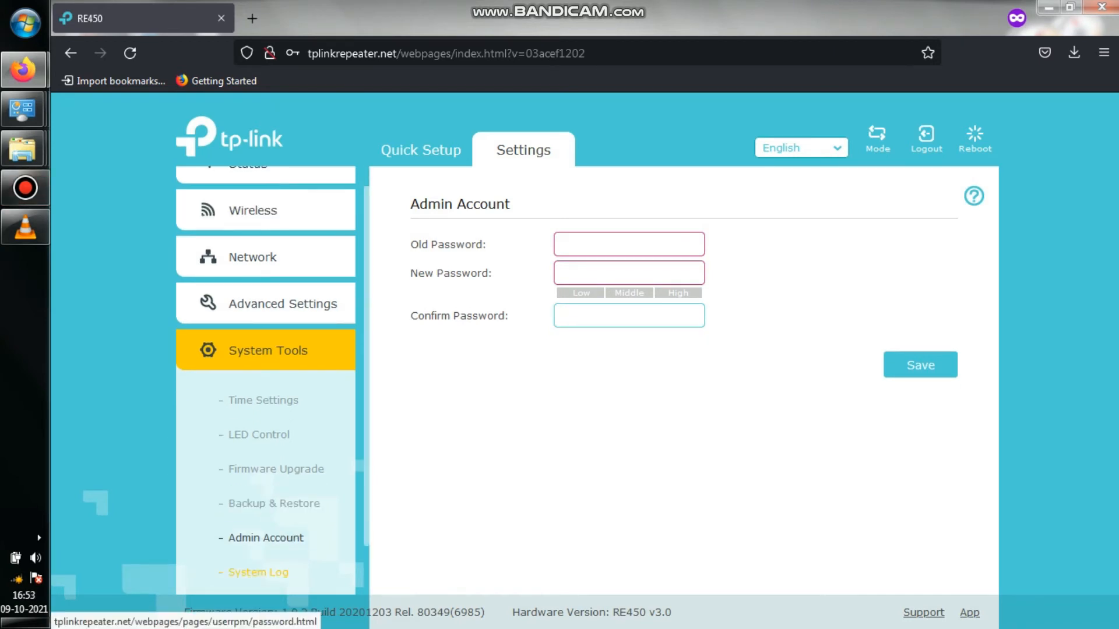
Scroll through the System Log, then view Status with 2.4GHz on channel 6 and 5GHz on channel 36
left_click(258, 573)
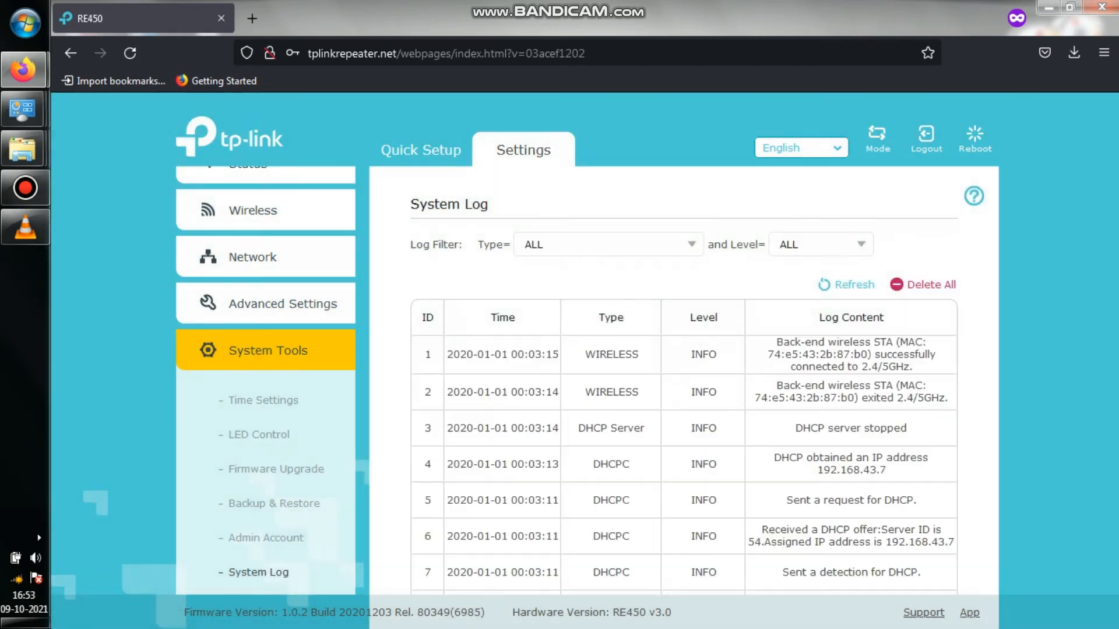
scroll(759, 362, "down", 2)
scroll(758, 363, "down", 3)
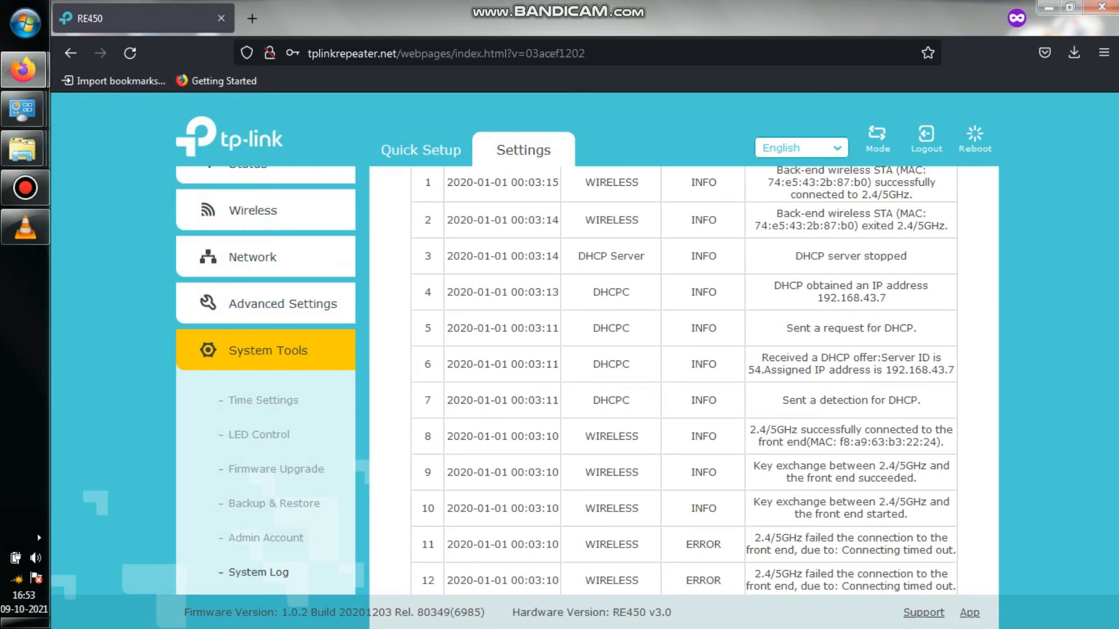
scroll(759, 362, "down", 3)
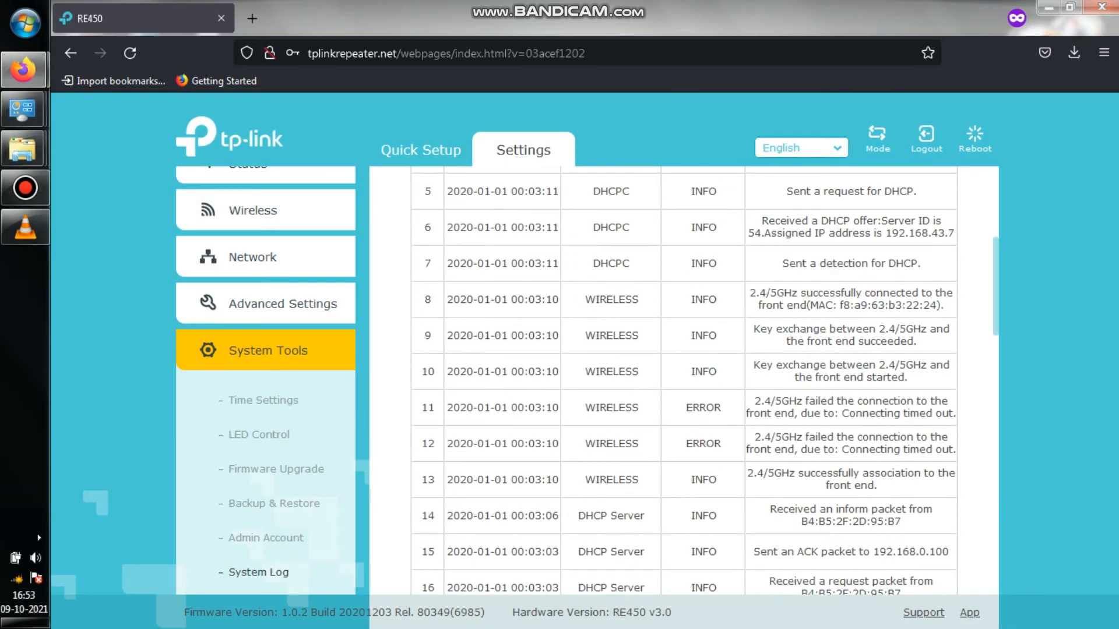
scroll(758, 363, "down", 6)
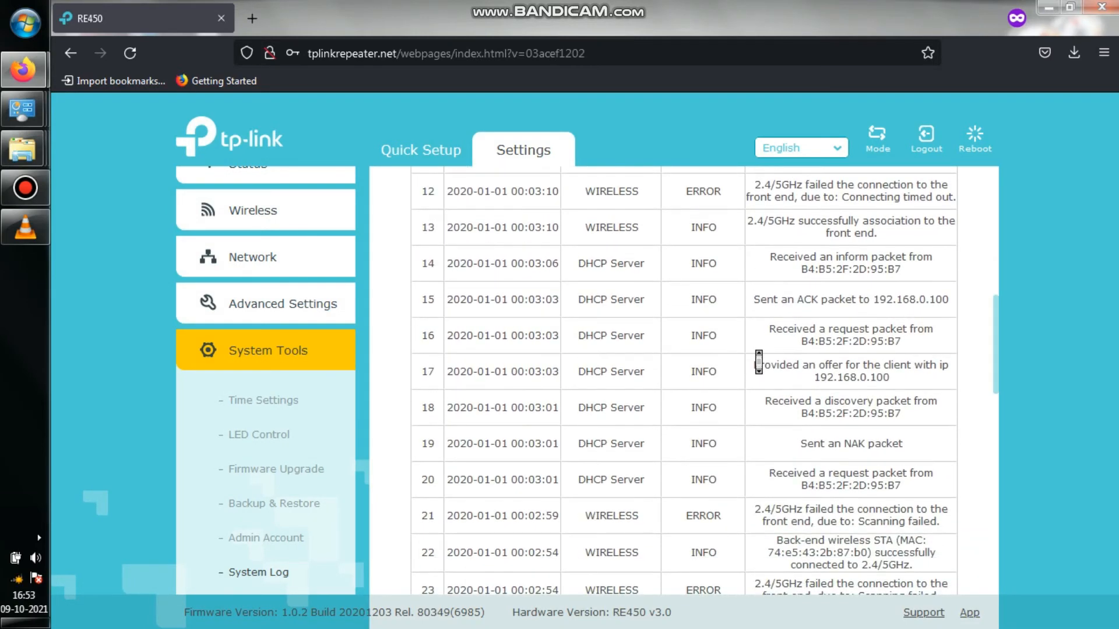
scroll(759, 363, "up", 12)
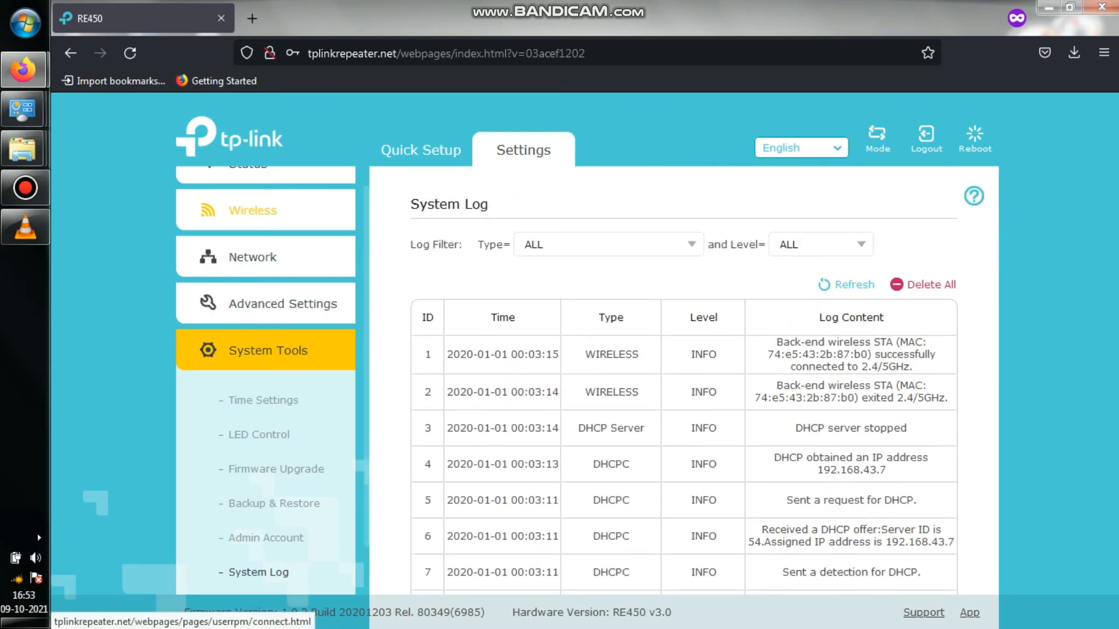
scroll(265, 233, "up", 1)
left_click(248, 187)
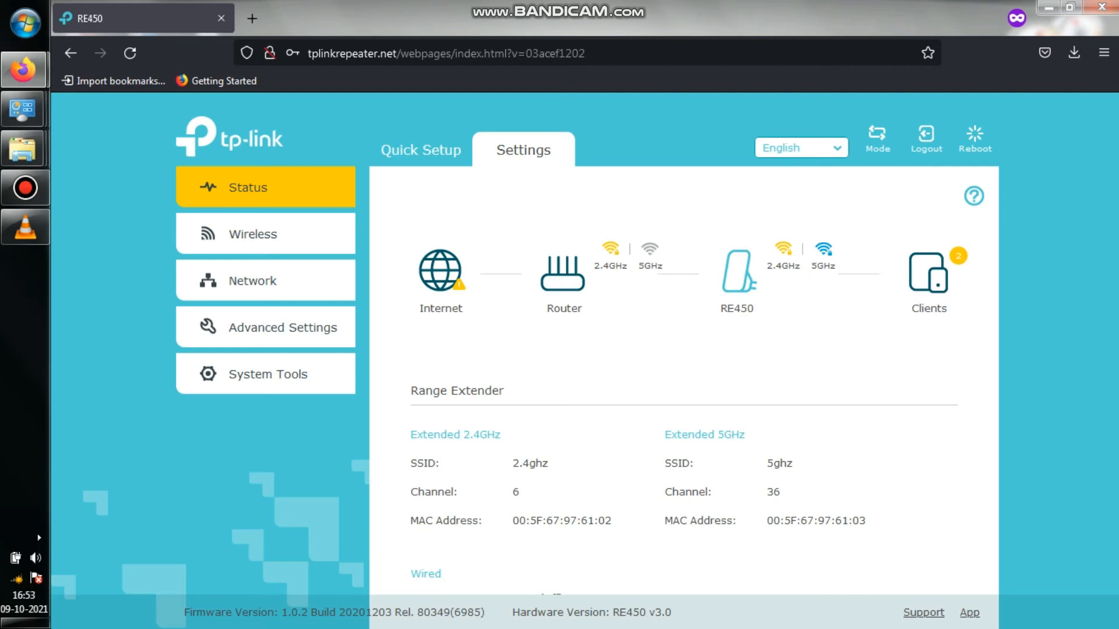
Switch the operating mode to Access Point, save it, and confirm the reboot
left_click(877, 138)
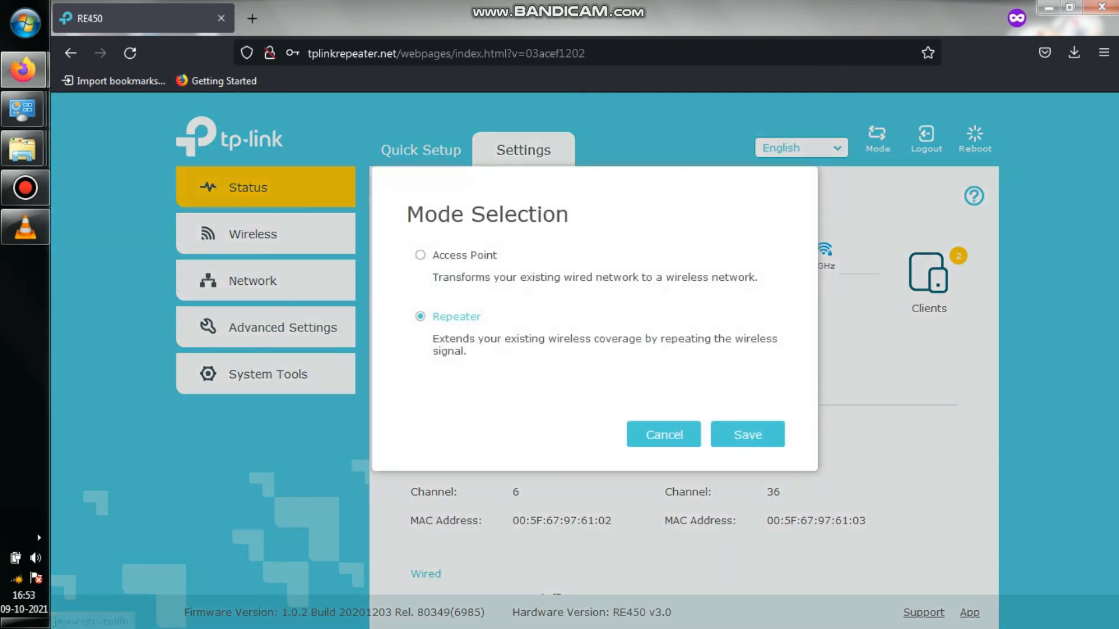
left_click(420, 255)
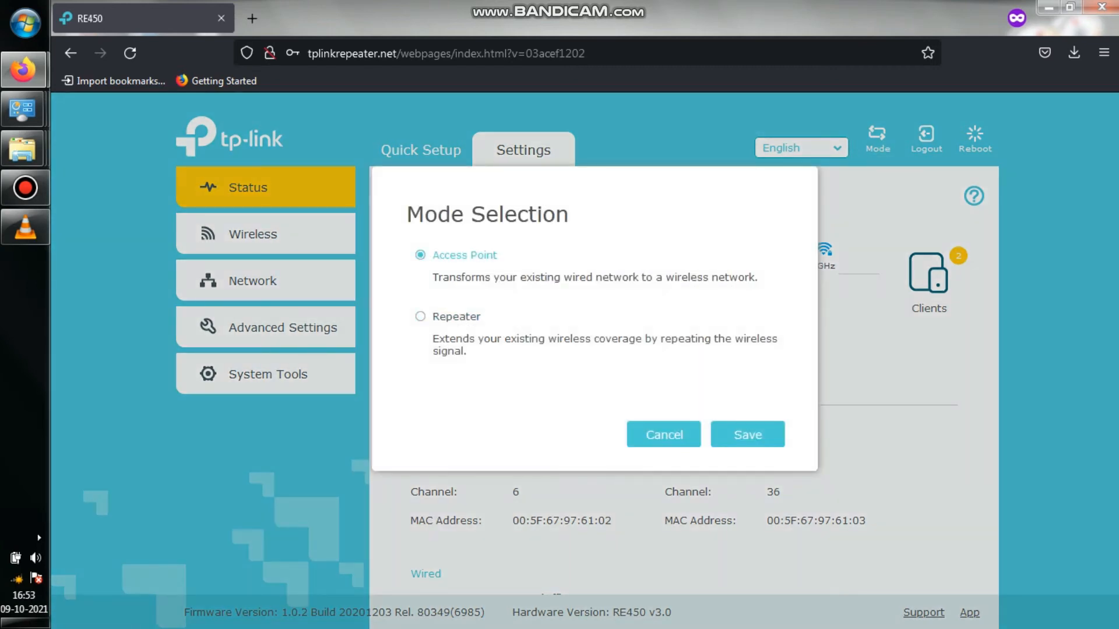
left_click(748, 434)
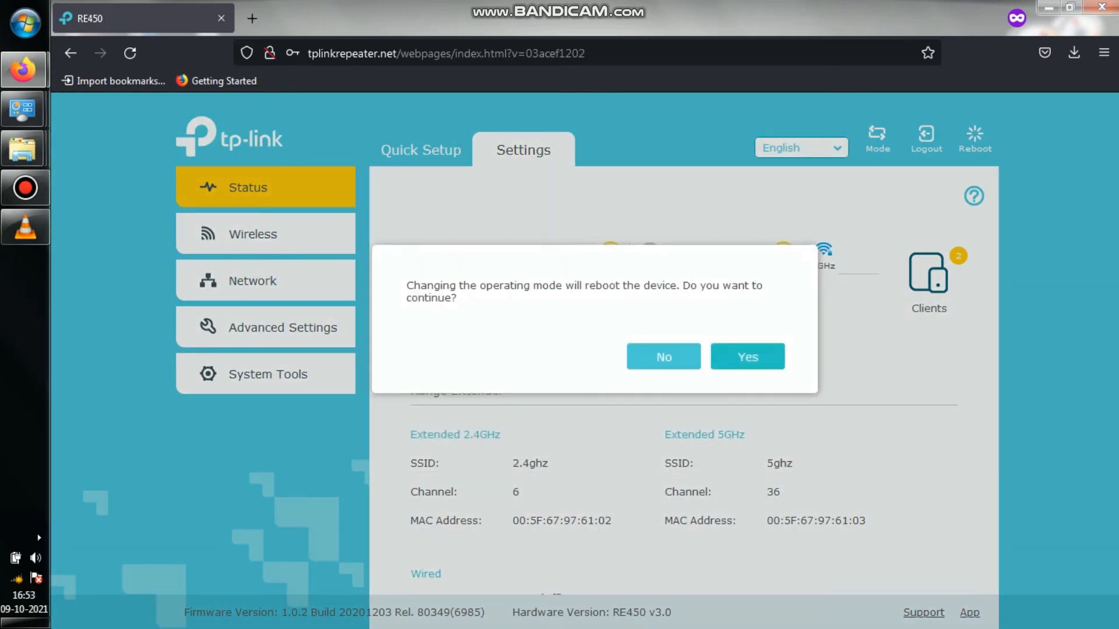
left_click(748, 356)
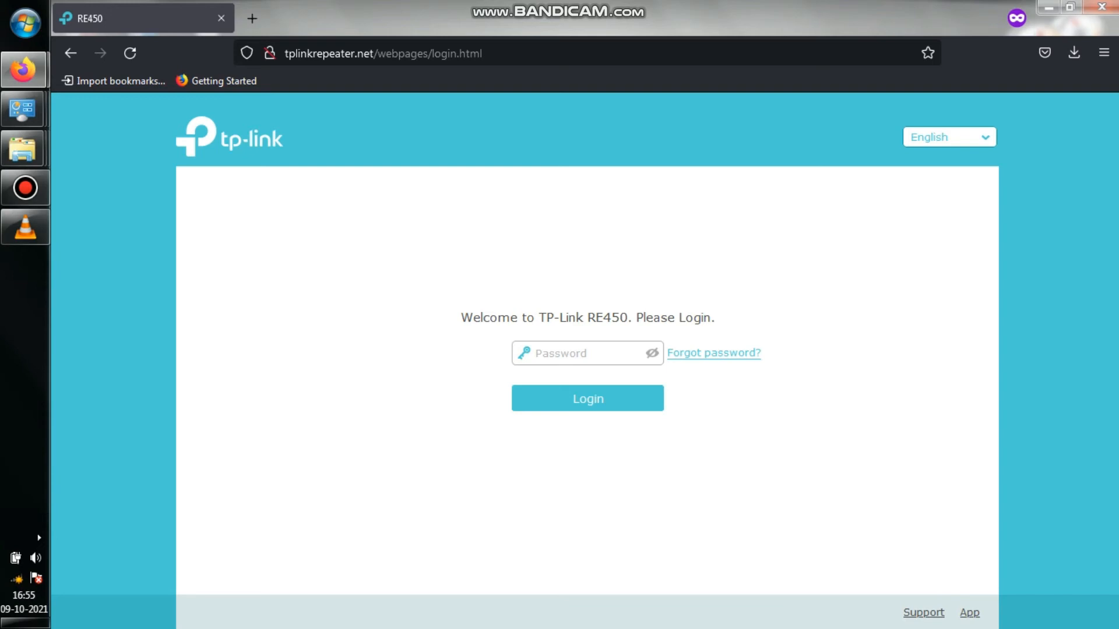
Log back in with the admin password, re-entering it after a Login Failed attempt
left_click(587, 354)
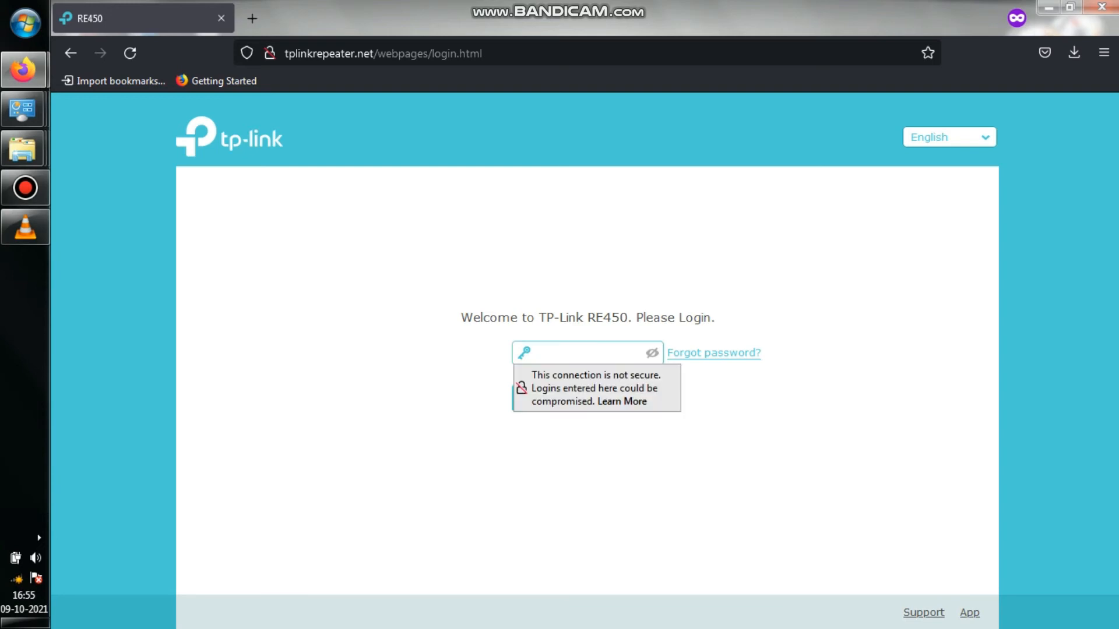
type("**********")
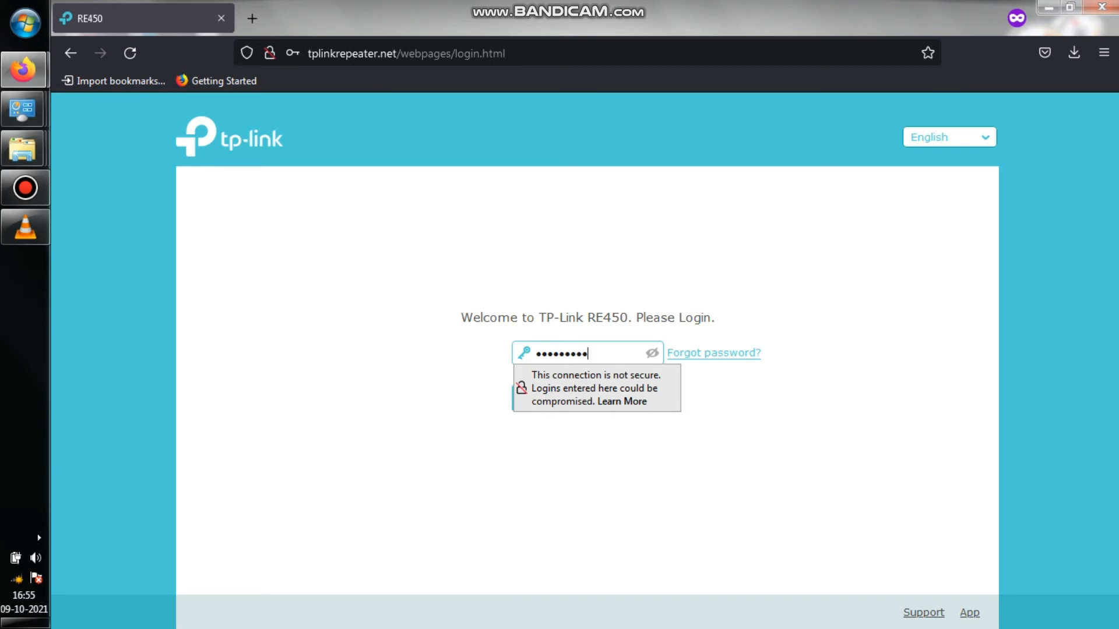
key("Return")
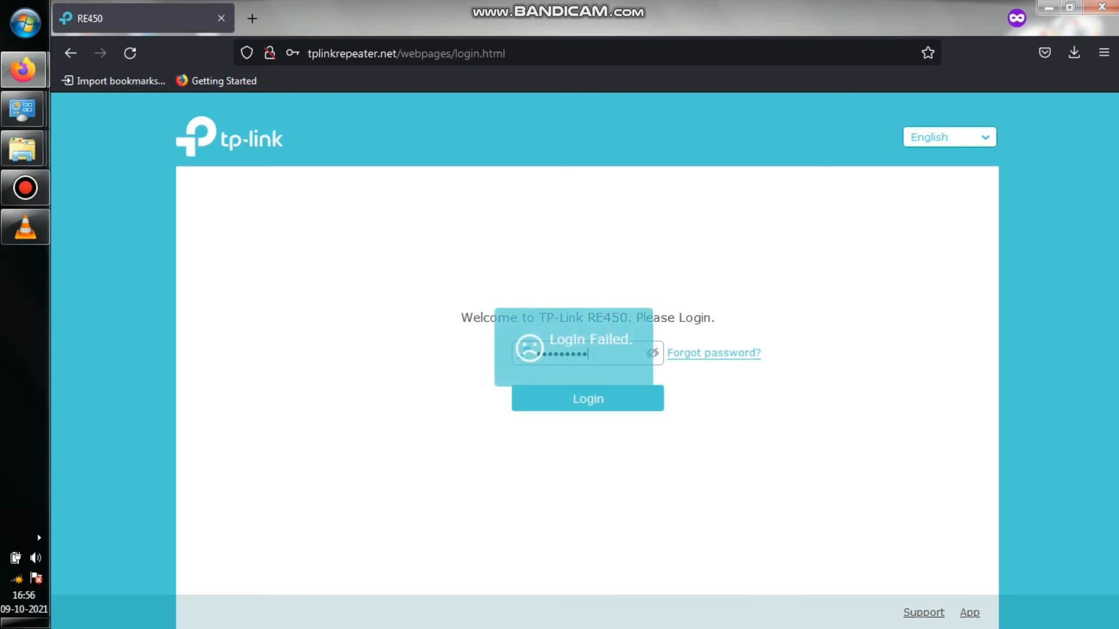
key("BackSpace")
key("BackSpace")
key("BackSpace")
key("BackSpace")
key("BackSpace")
key("BackSpace")
key("BackSpace")
key("BackSpace")
key("BackSpace")
key("BackSpace")
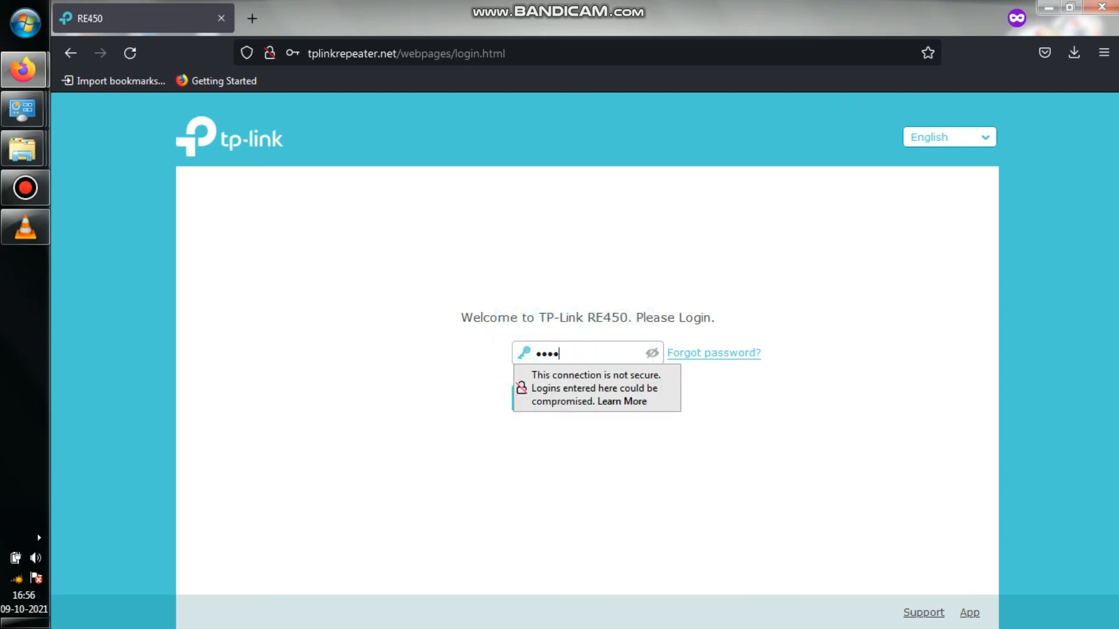
type("******")
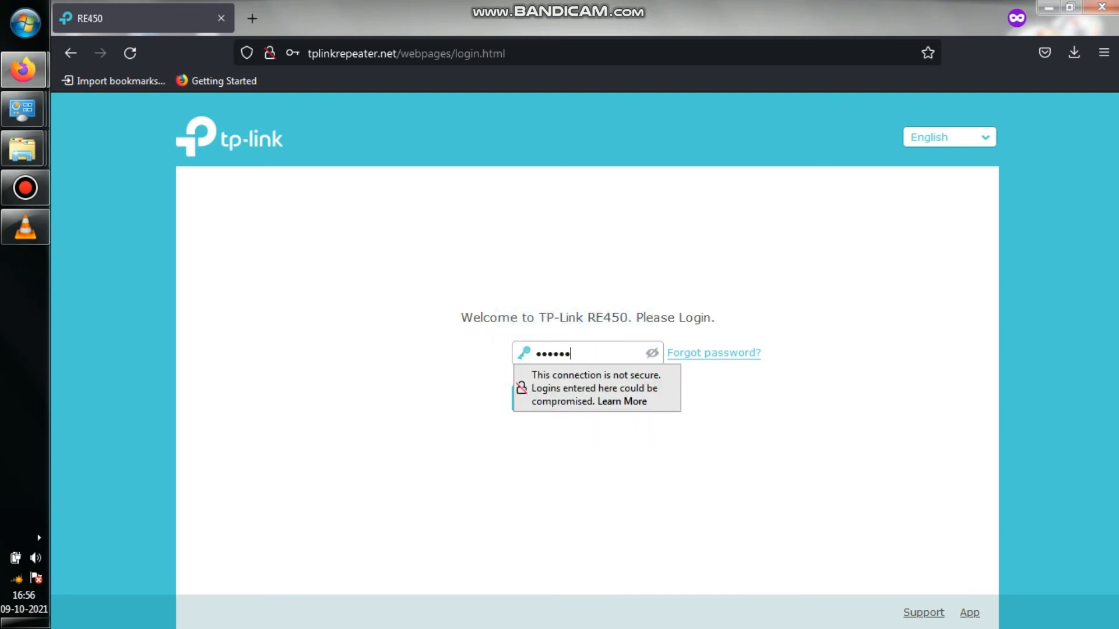
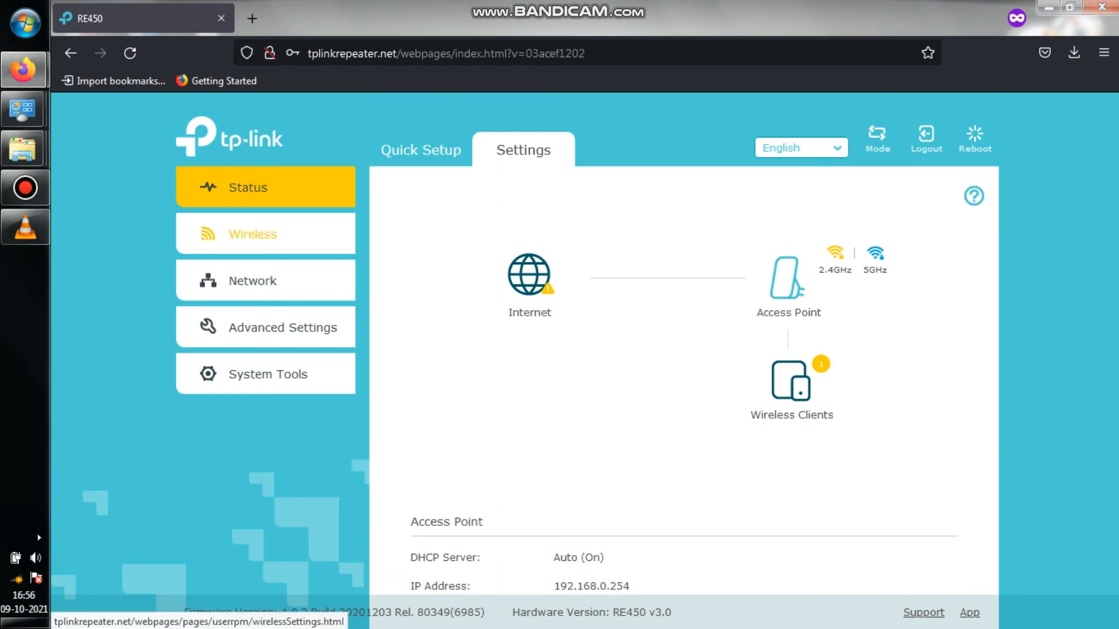
Review the 2.4GHz wireless settings, keeping WPA/WPA2-Personal security and 802.11b/g/n mixed mode
left_click(252, 234)
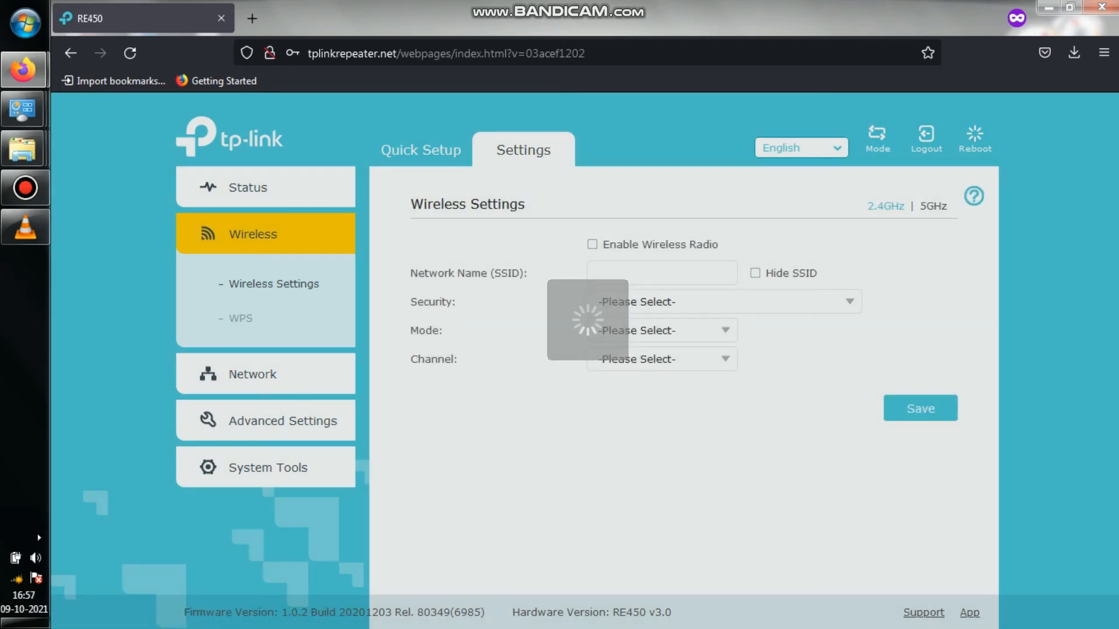
left_click(648, 273)
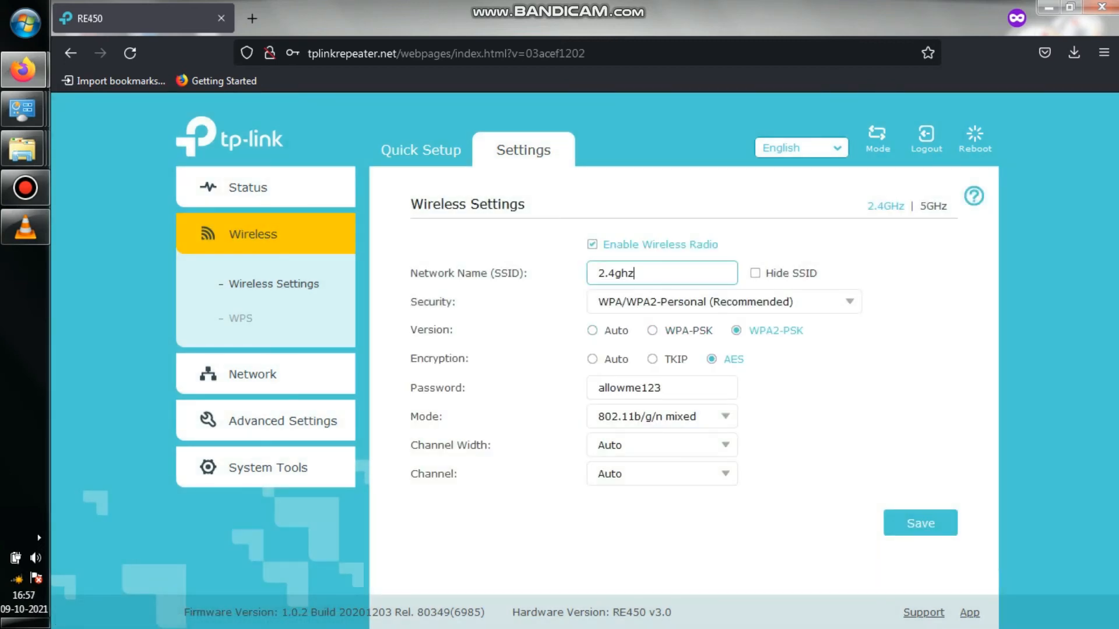
left_click(724, 302)
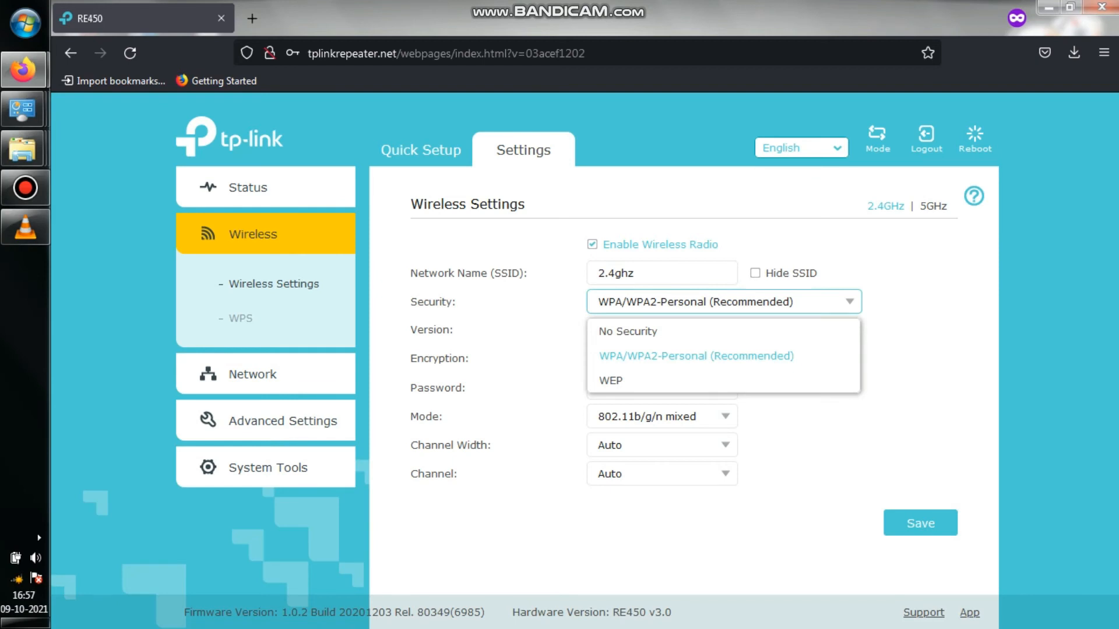
left_click(696, 356)
left_click(662, 388)
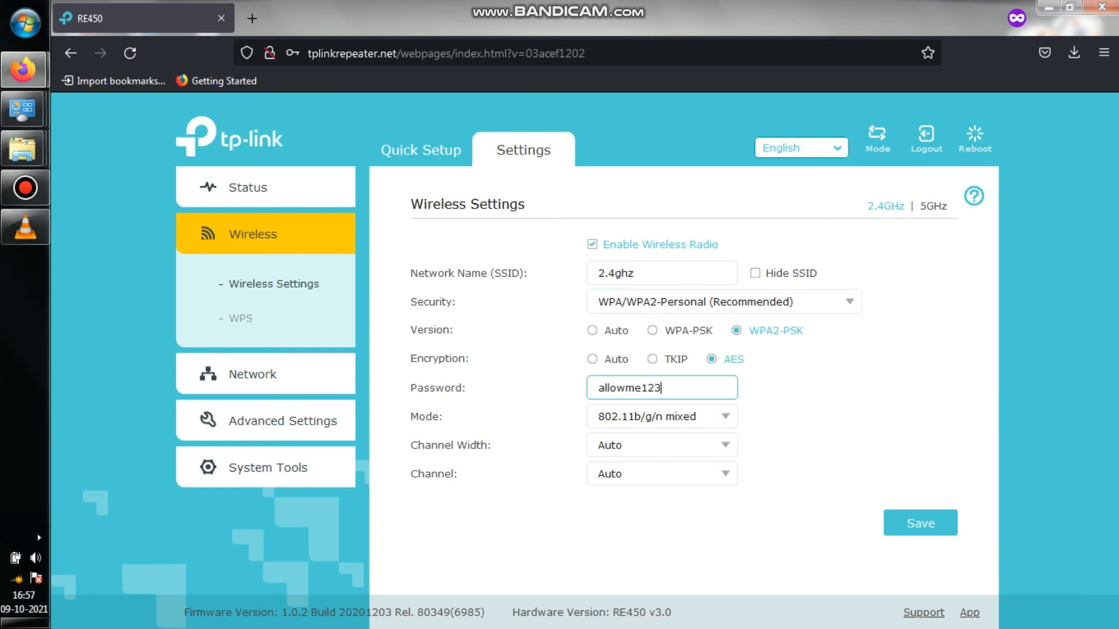
key("Tab")
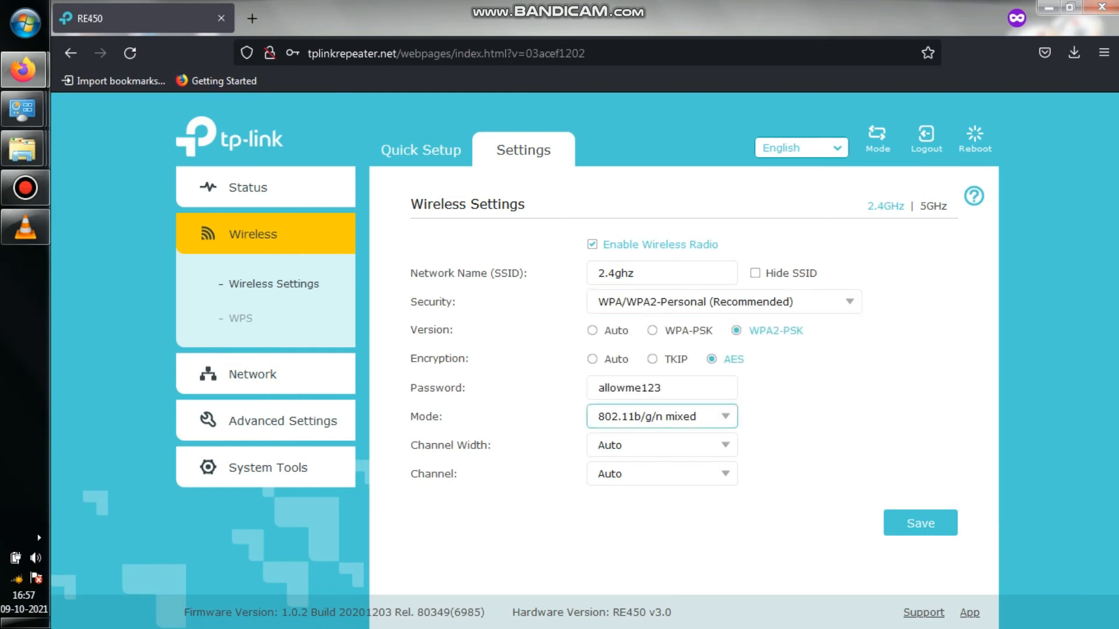
left_click(662, 417)
left_click(648, 496)
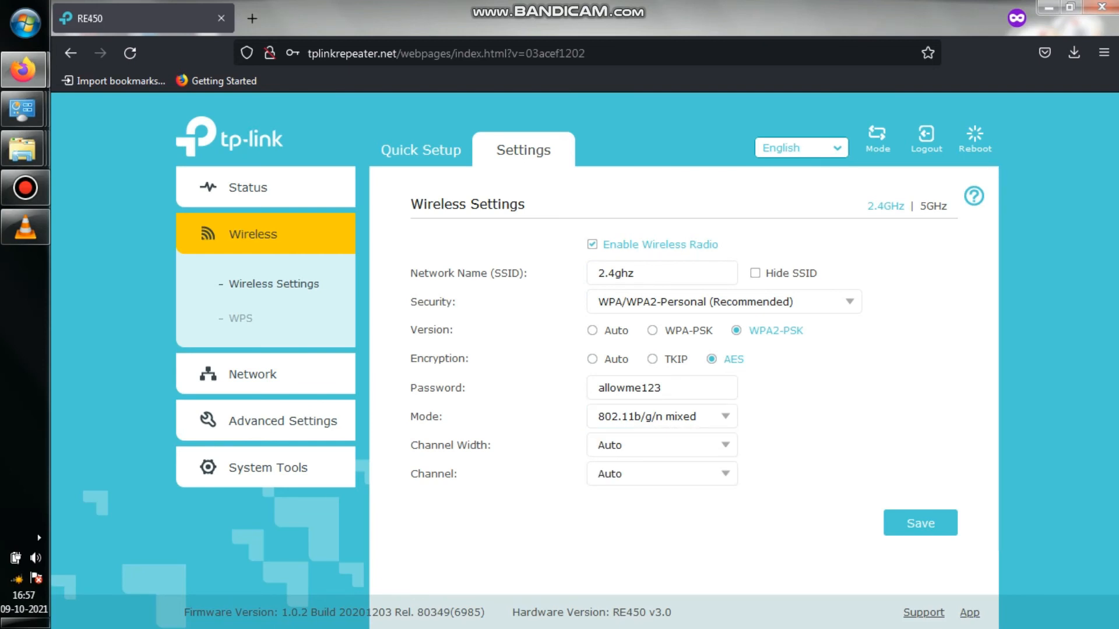
Check the 5GHz band (SSID 5ghz): WPA/WPA2-Personal, 802.11a/n/ac mixed mode, Auto channel width
left_click(933, 206)
left_click(647, 273)
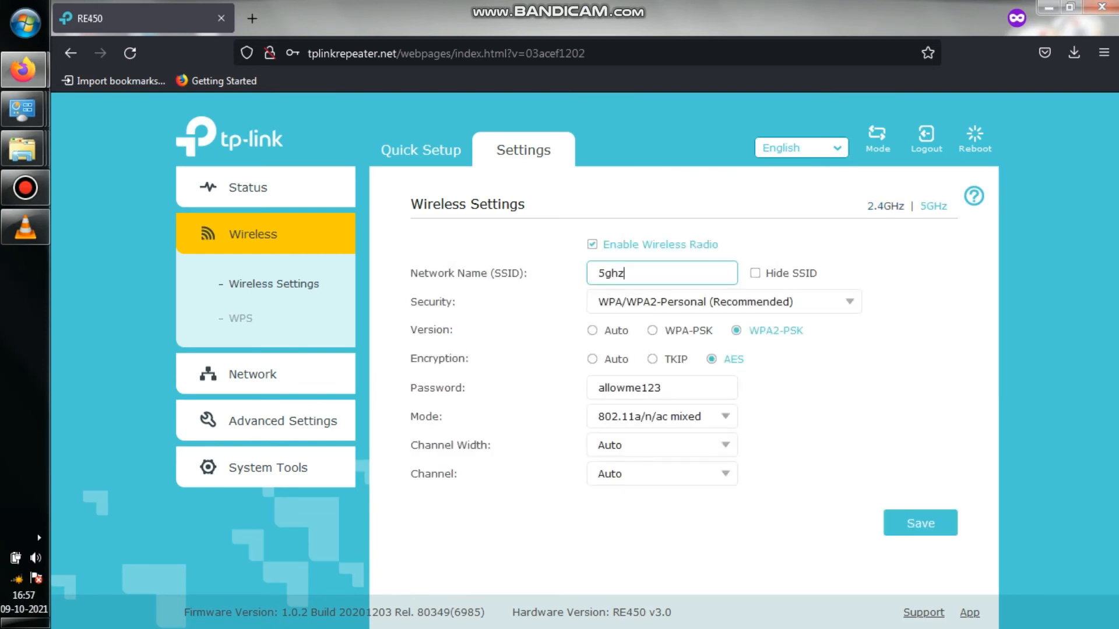
left_click(699, 302)
left_click(697, 356)
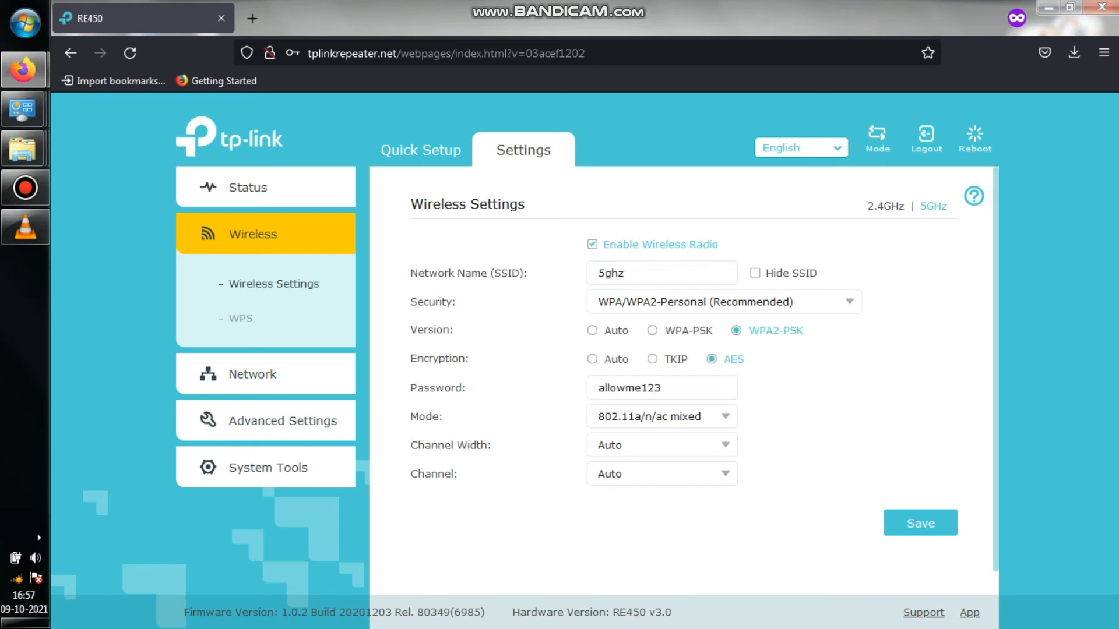
left_click(693, 417)
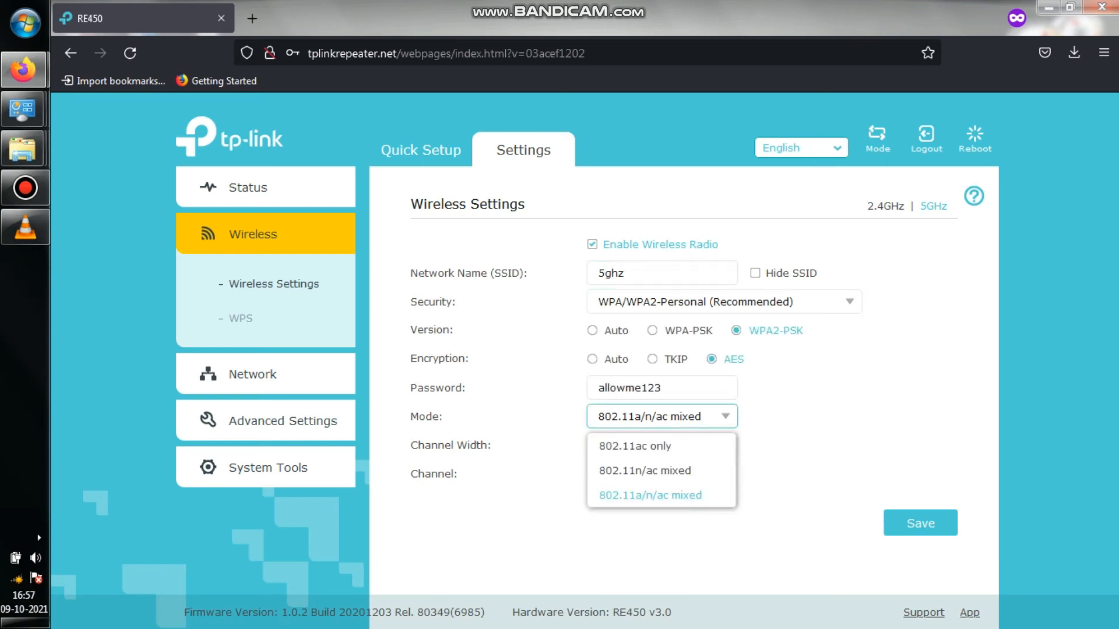
left_click(694, 417)
left_click(694, 445)
left_click(807, 484)
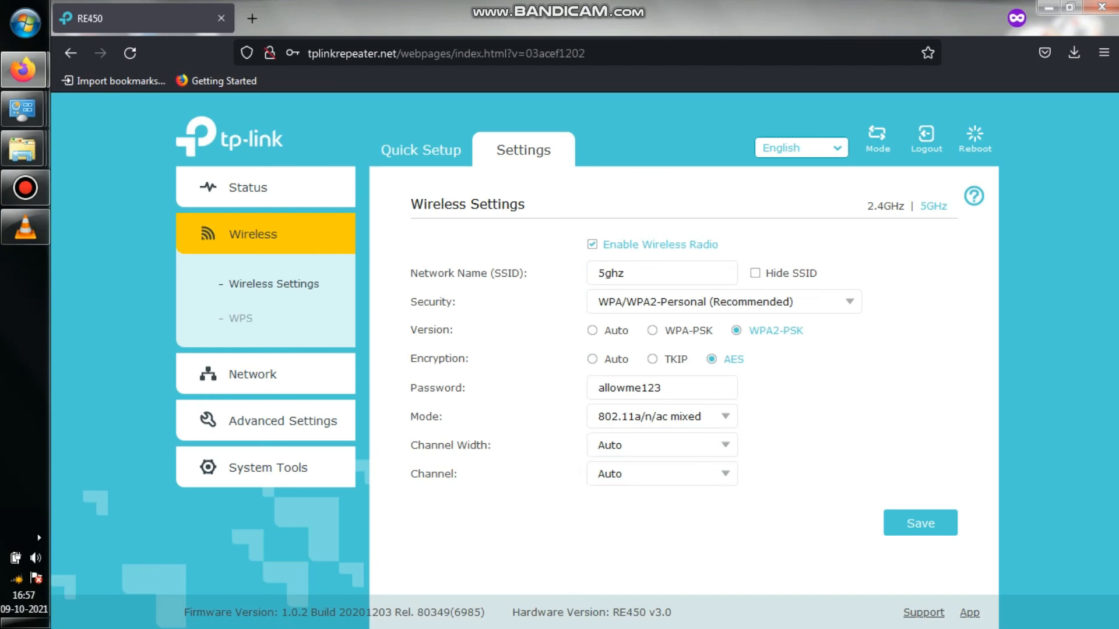
Save the wireless settings and turn off Enable WPS
left_click(920, 523)
left_click(240, 319)
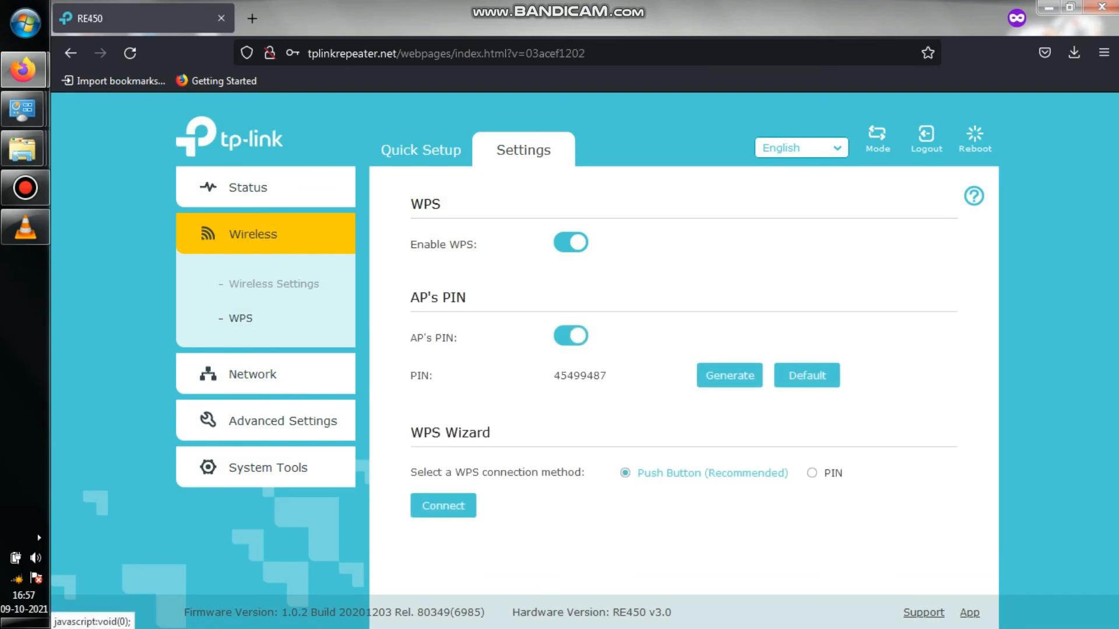
left_click(571, 242)
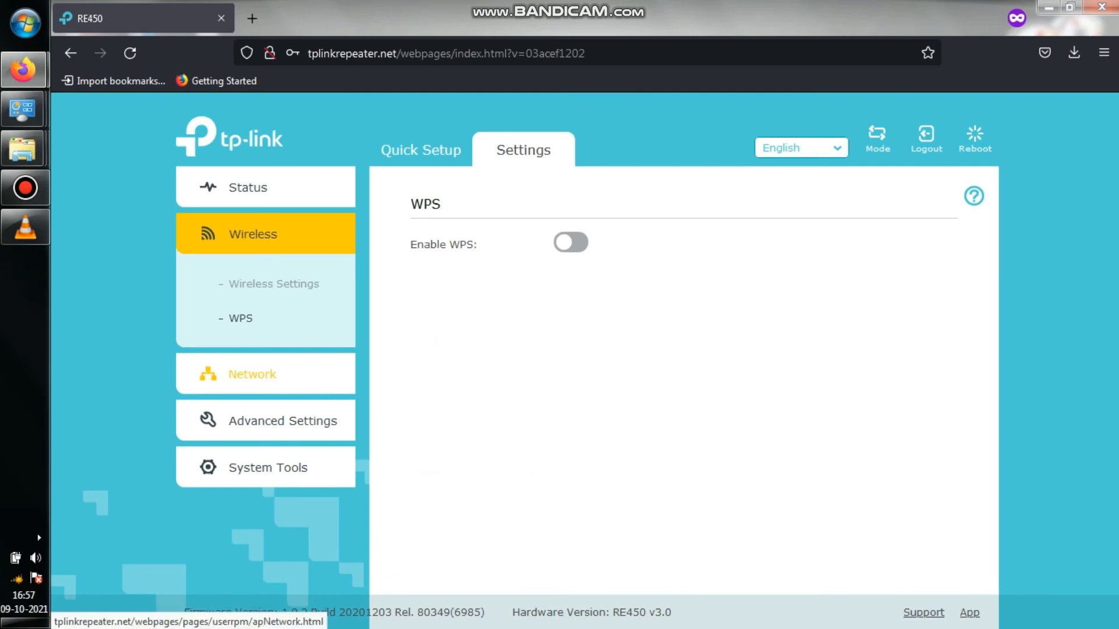
Switch the extender to the fixed IP 192.168.0.254 with mask 255.255.255.0 and save
left_click(252, 374)
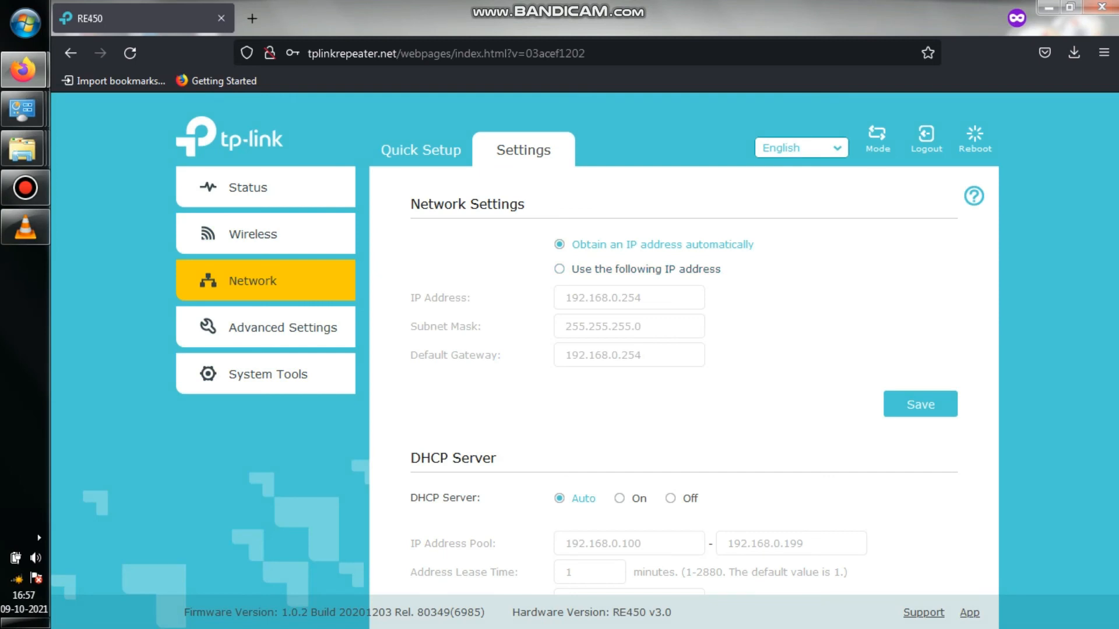
left_click(559, 269)
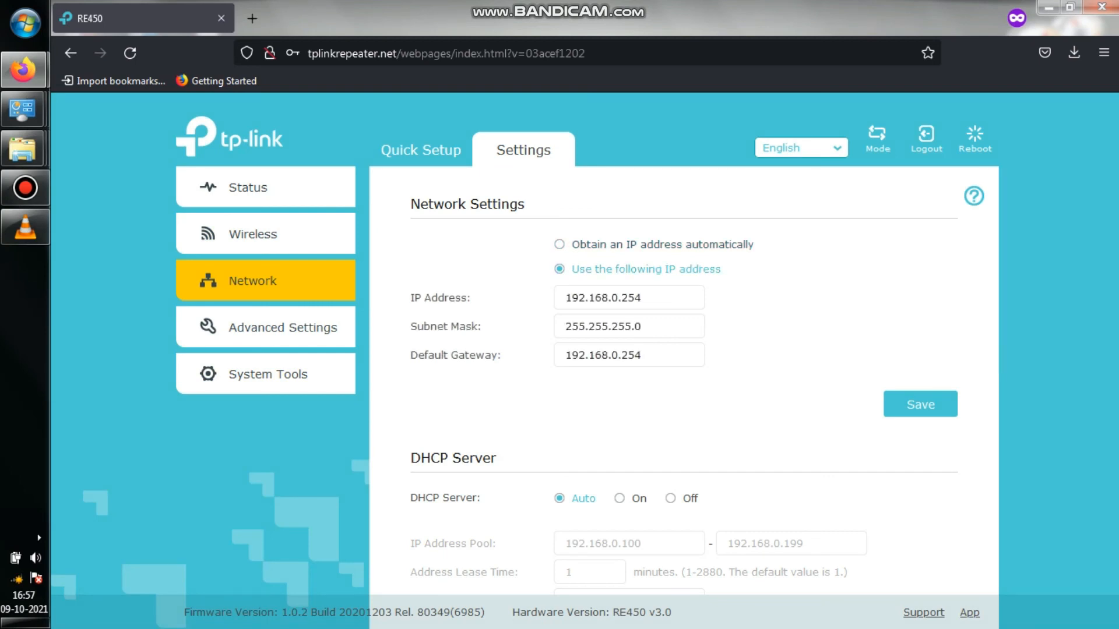
left_click_drag(565, 298, 642, 298)
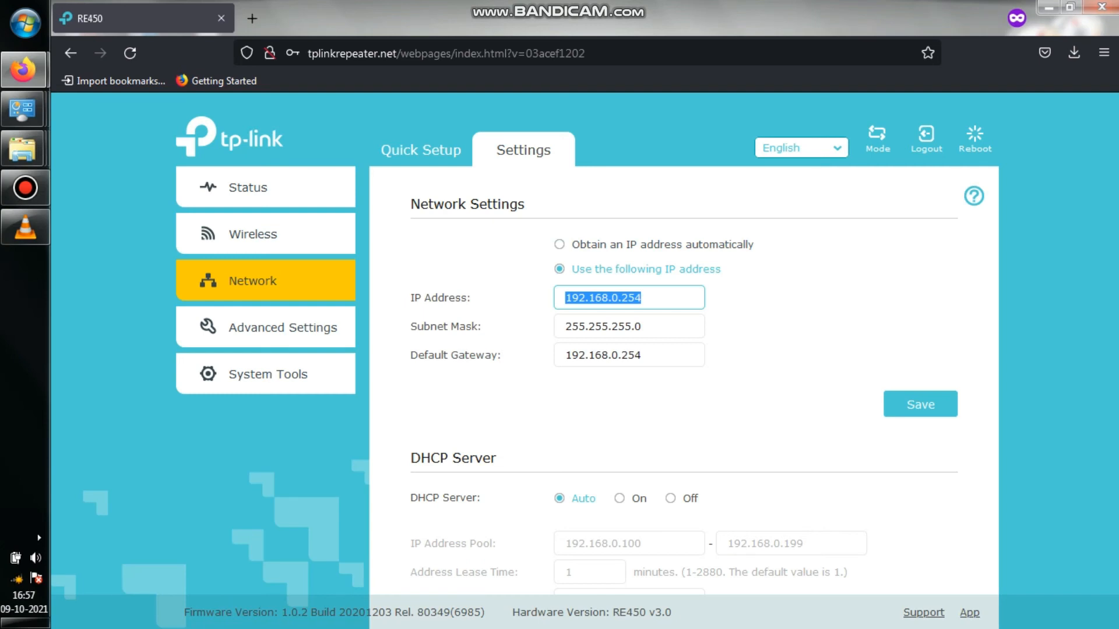
left_click(921, 404)
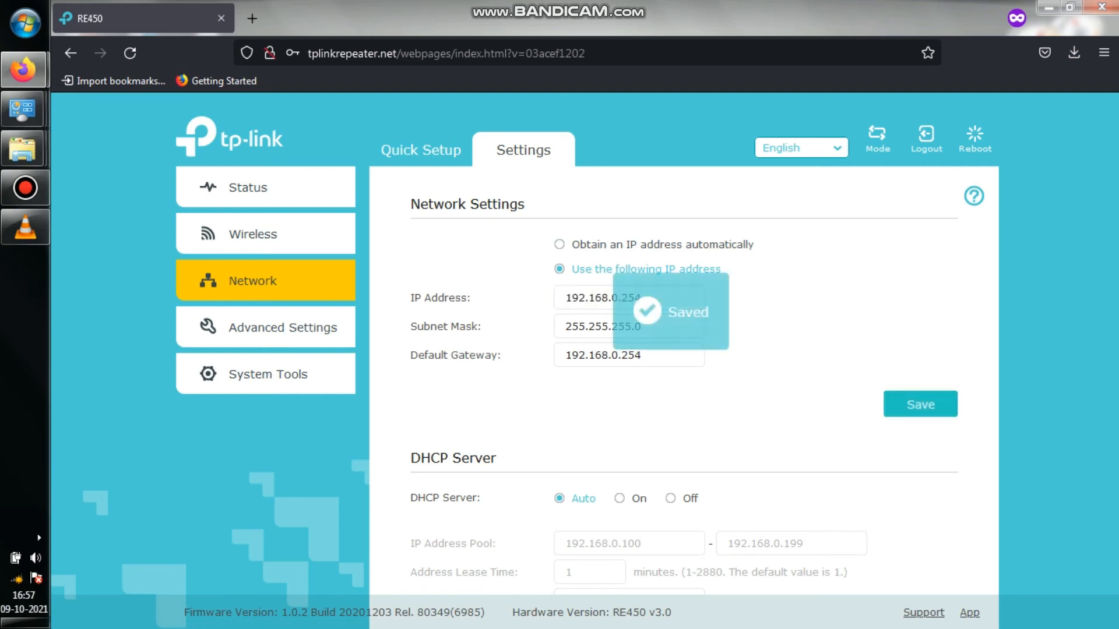
scroll(681, 379, "down", 2)
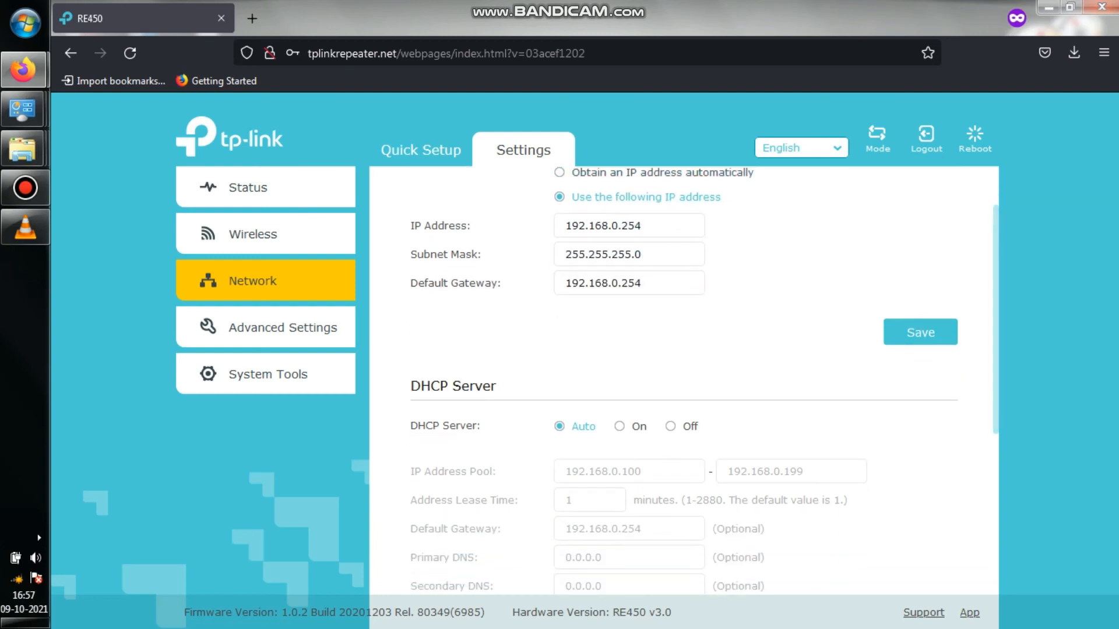
scroll(756, 512, "down", 1)
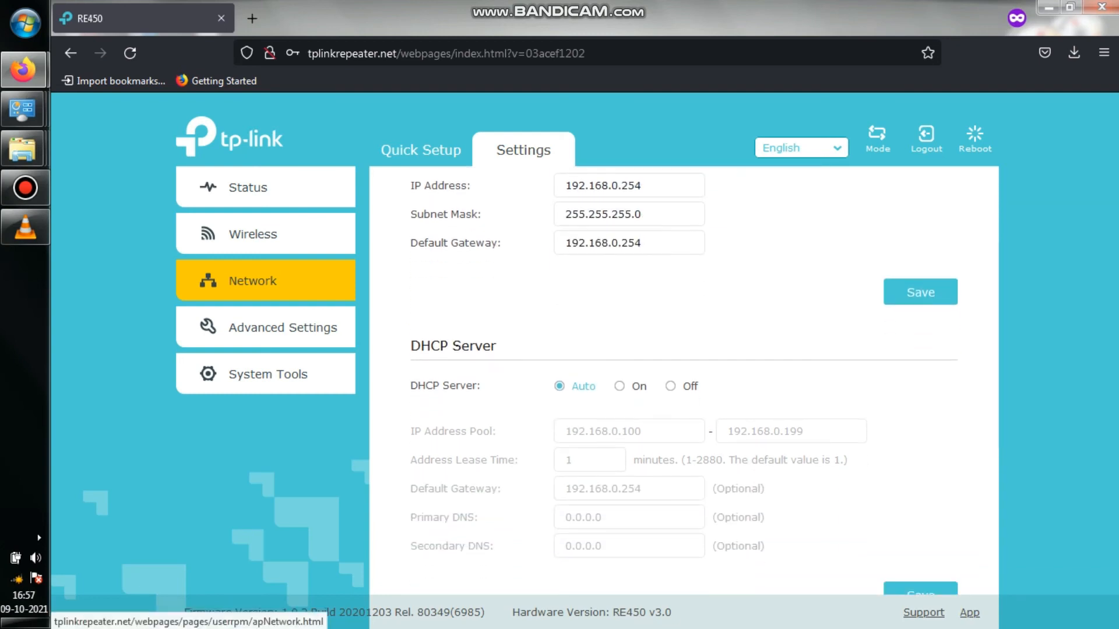
left_click(283, 327)
Look through Power Schedule and Wi-Fi Coverage, then view Access Control: off, Blacklist mode, one online device
left_click(269, 377)
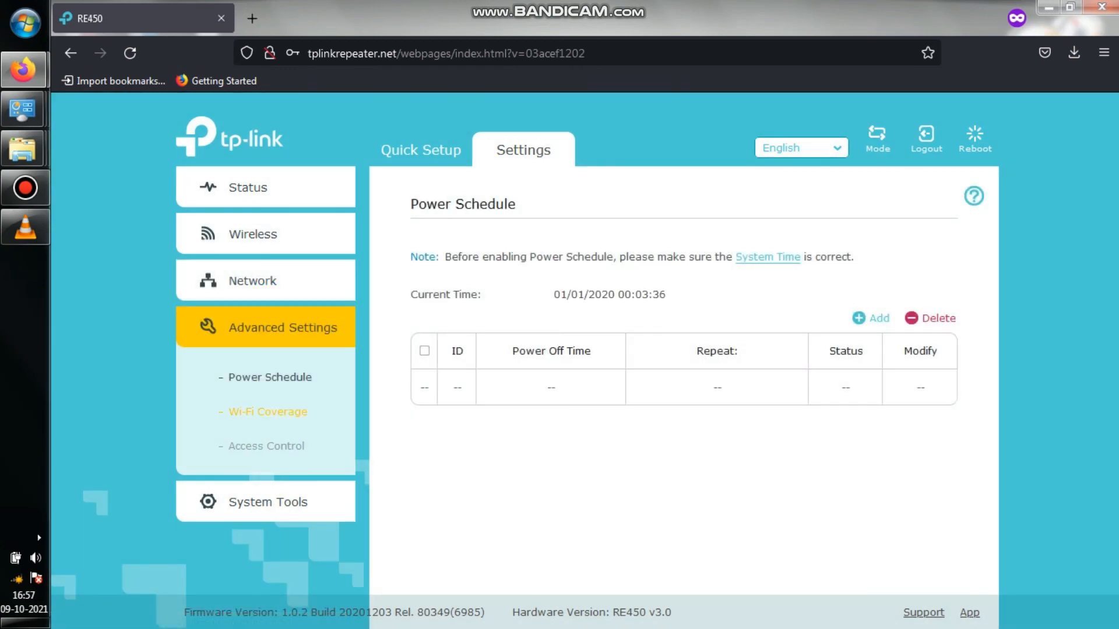
left_click(268, 412)
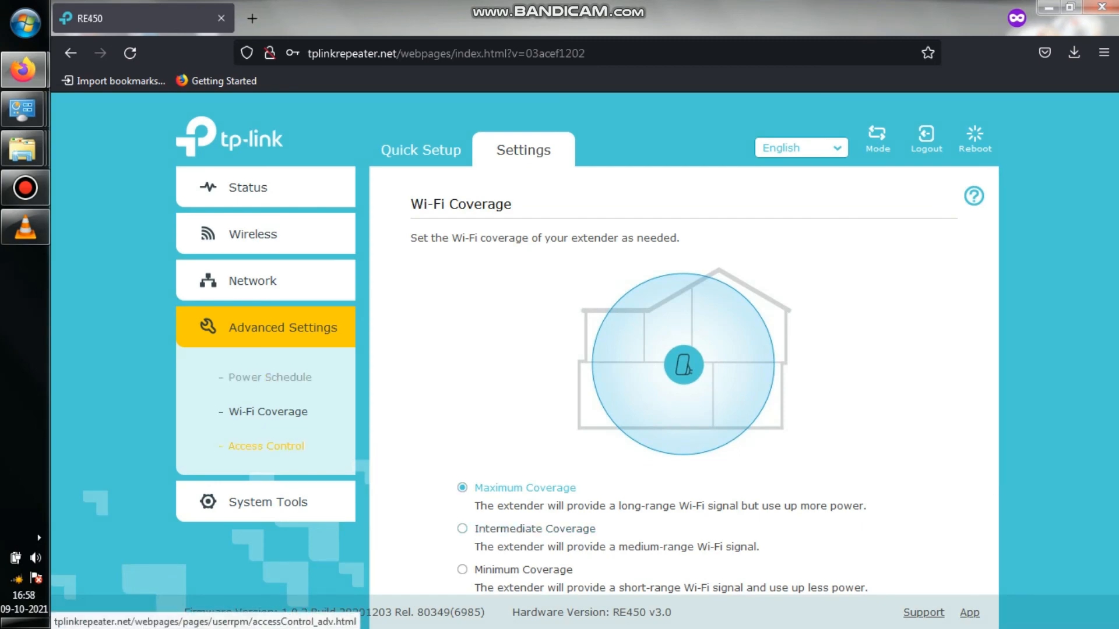
left_click(267, 446)
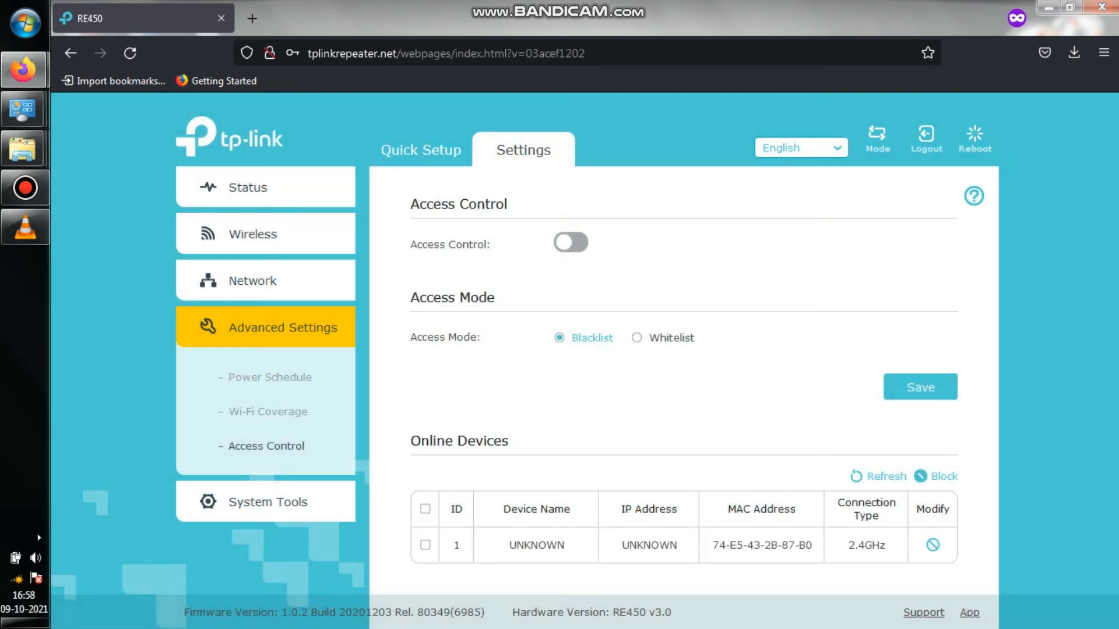
scroll(682, 384, "down", 1)
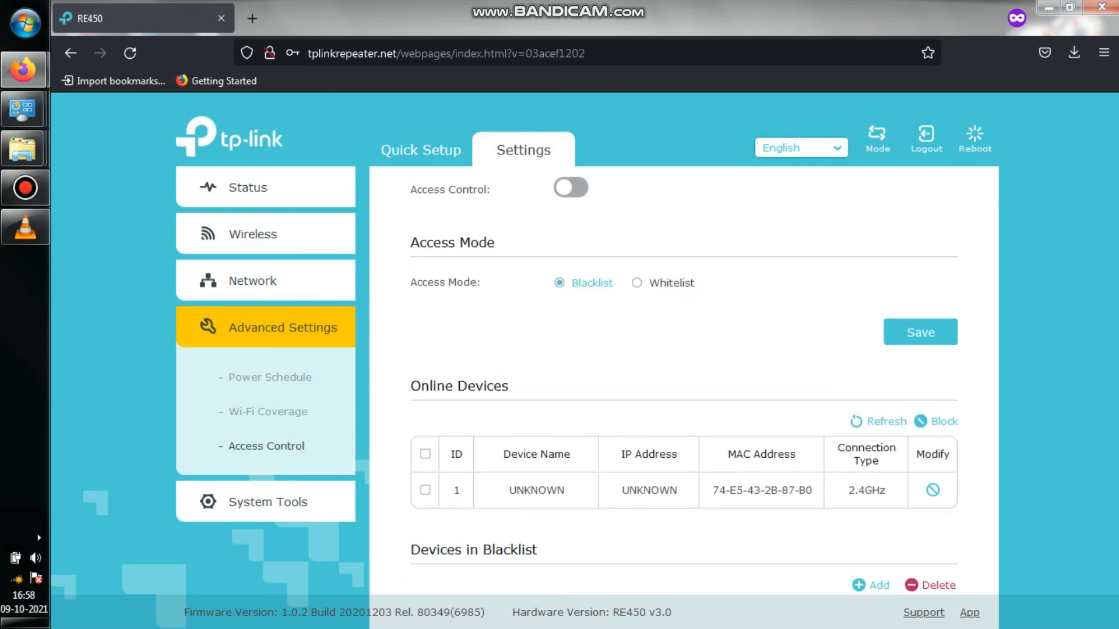
scroll(587, 466, "down", 1)
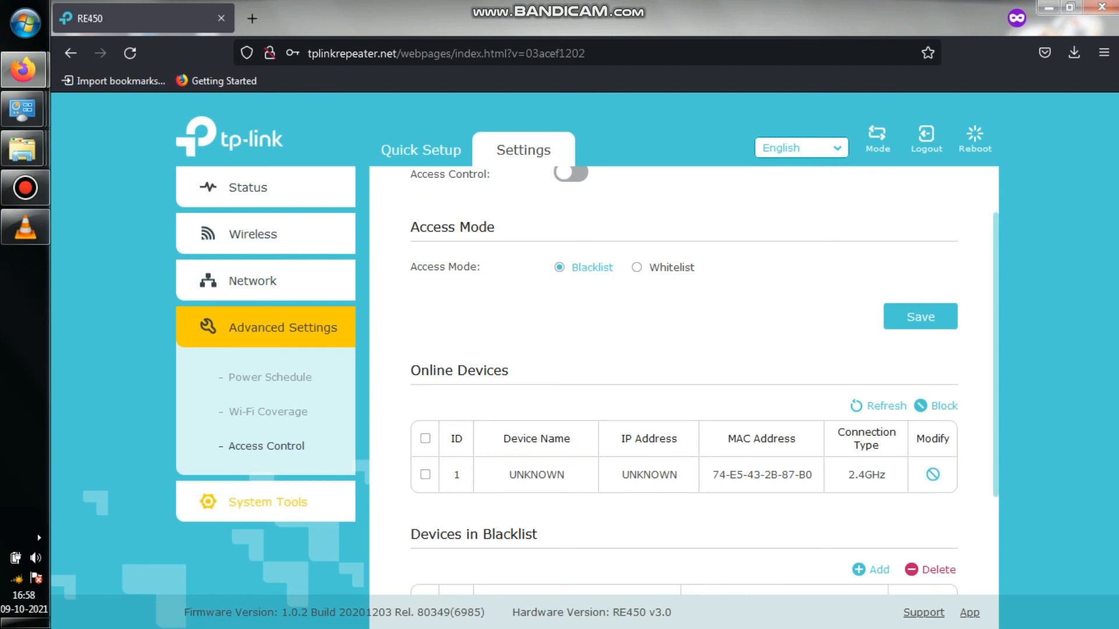
Open Time Settings under System Tools and reload the page from the address bar
left_click(266, 447)
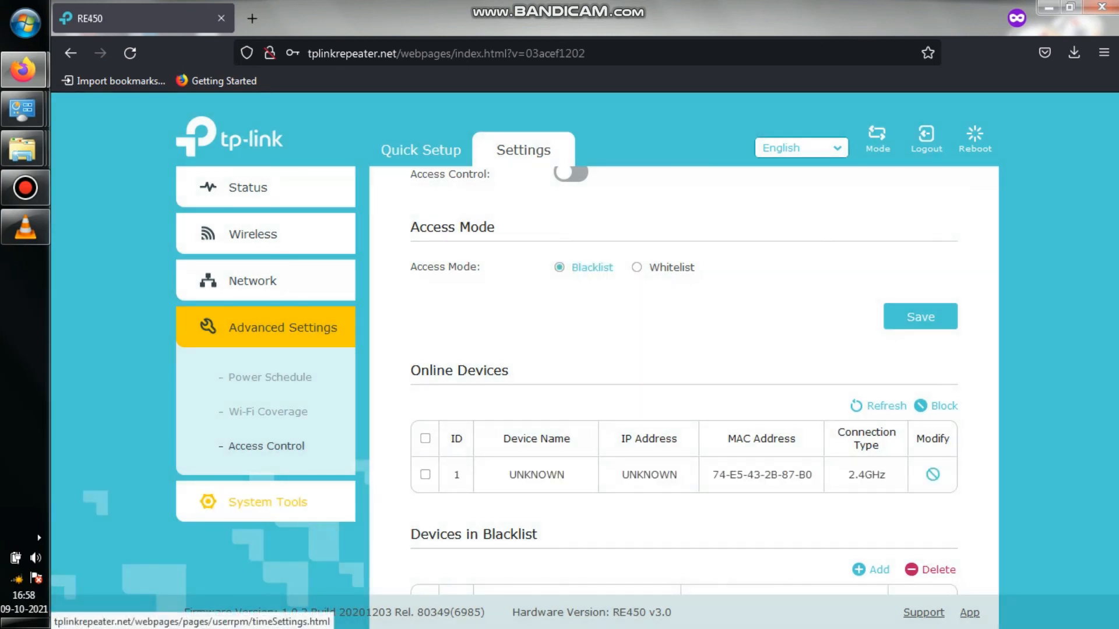
left_click(267, 503)
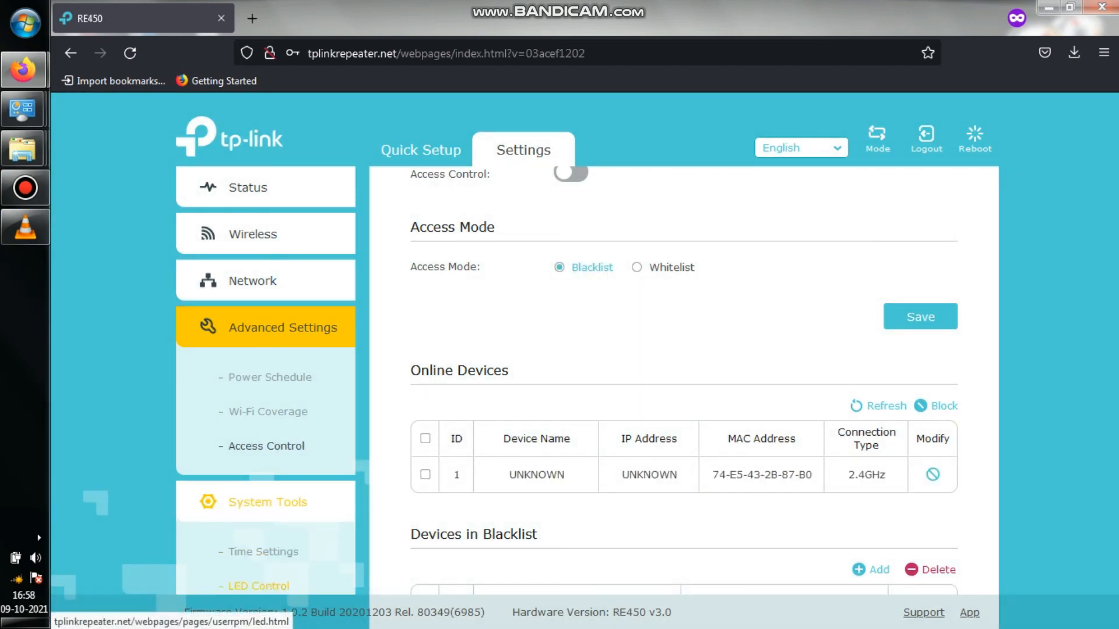
scroll(274, 580, "down", 3)
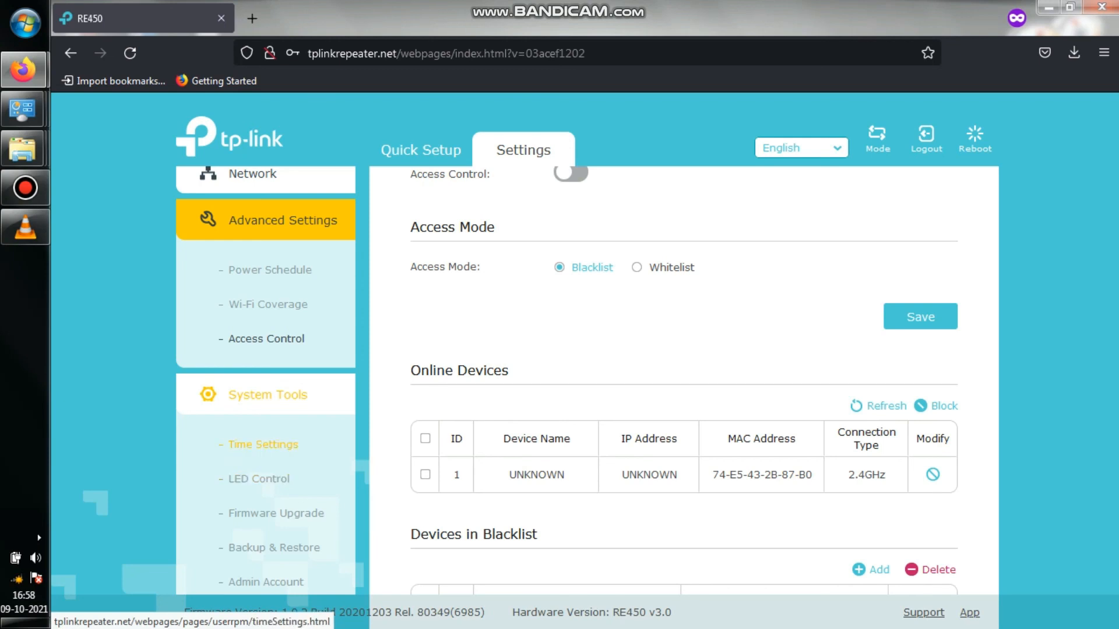
left_click(262, 445)
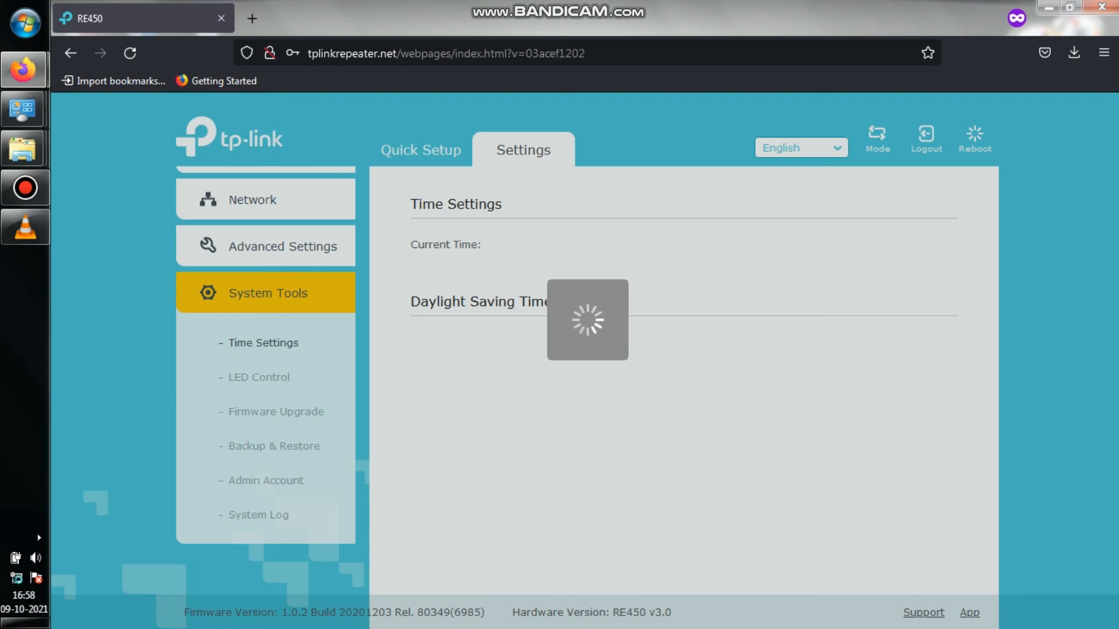
key("ctrl+l")
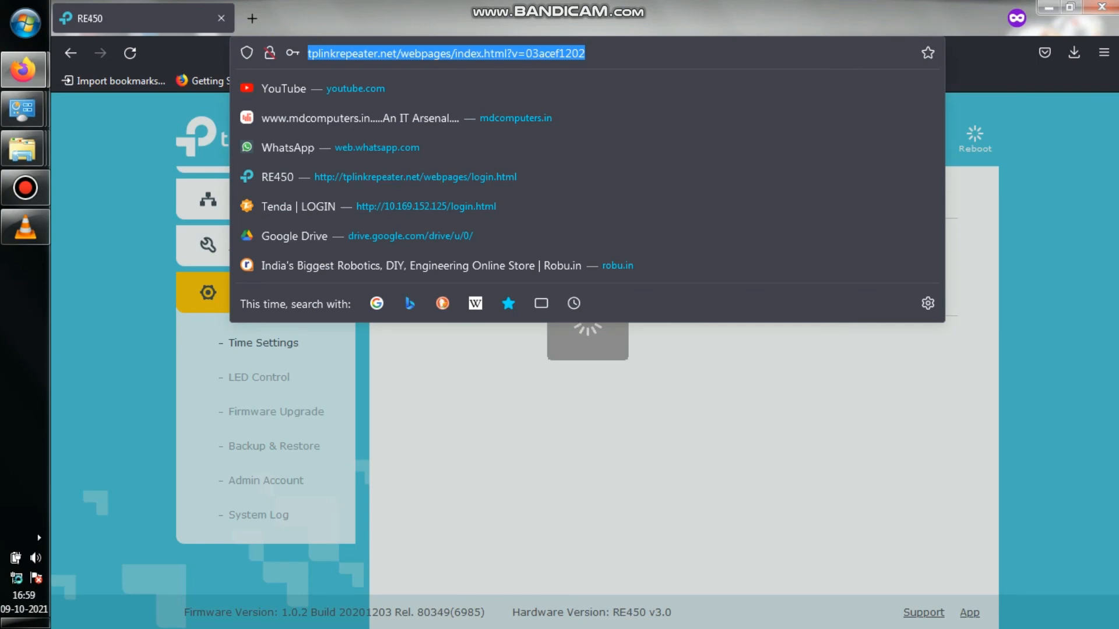
key("Return")
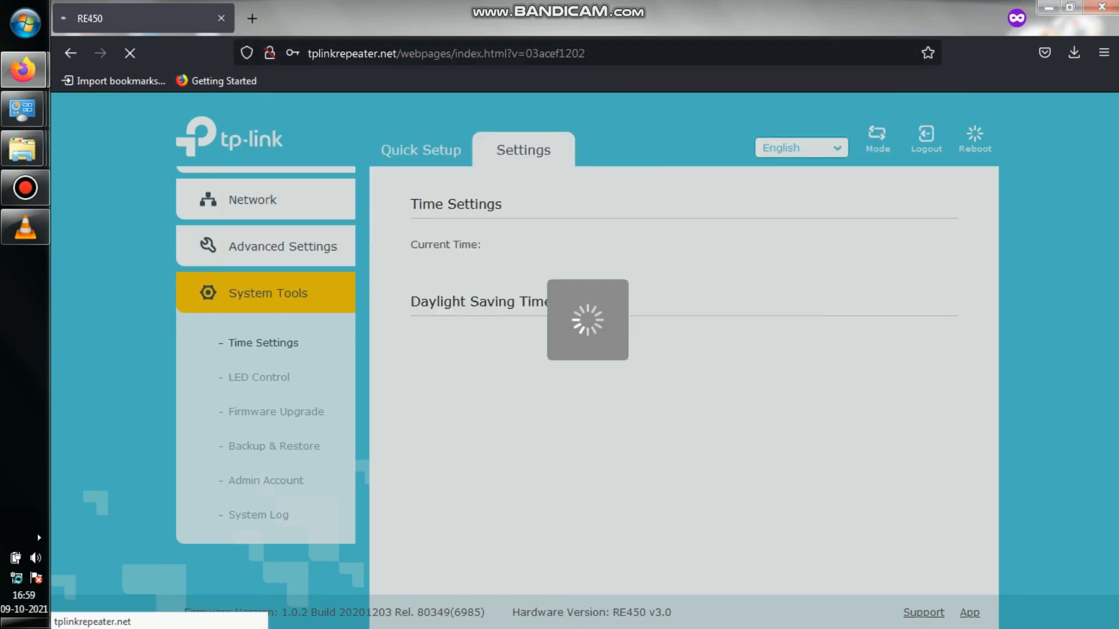